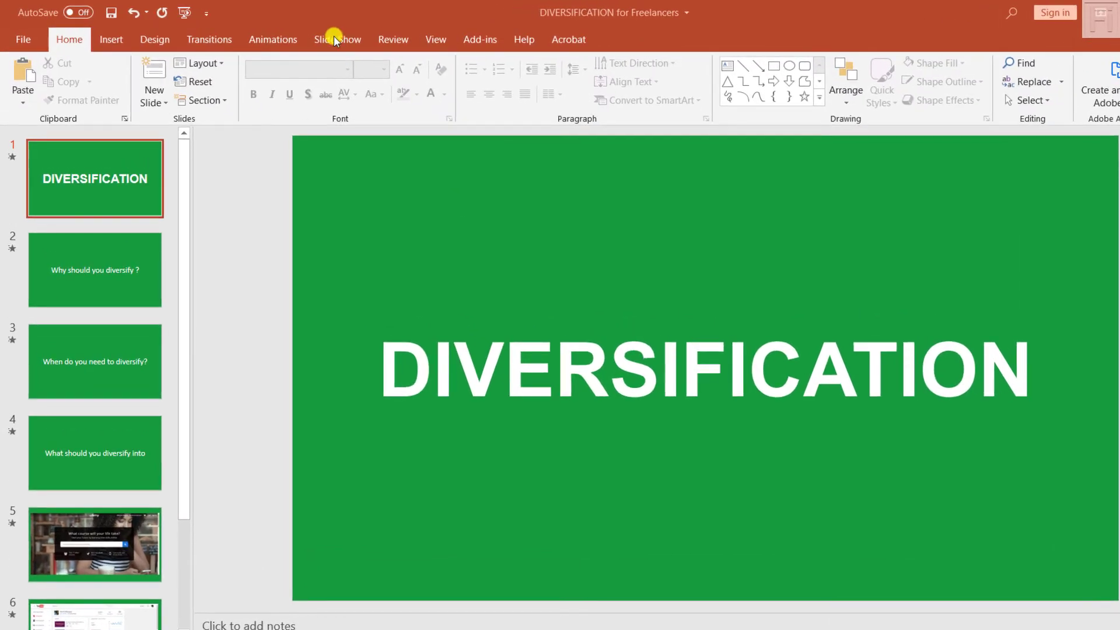
Open the Slide Show commands and the Record Slide Show dropdown.
{"action": "left_click", "coordinate": [334, 37]}
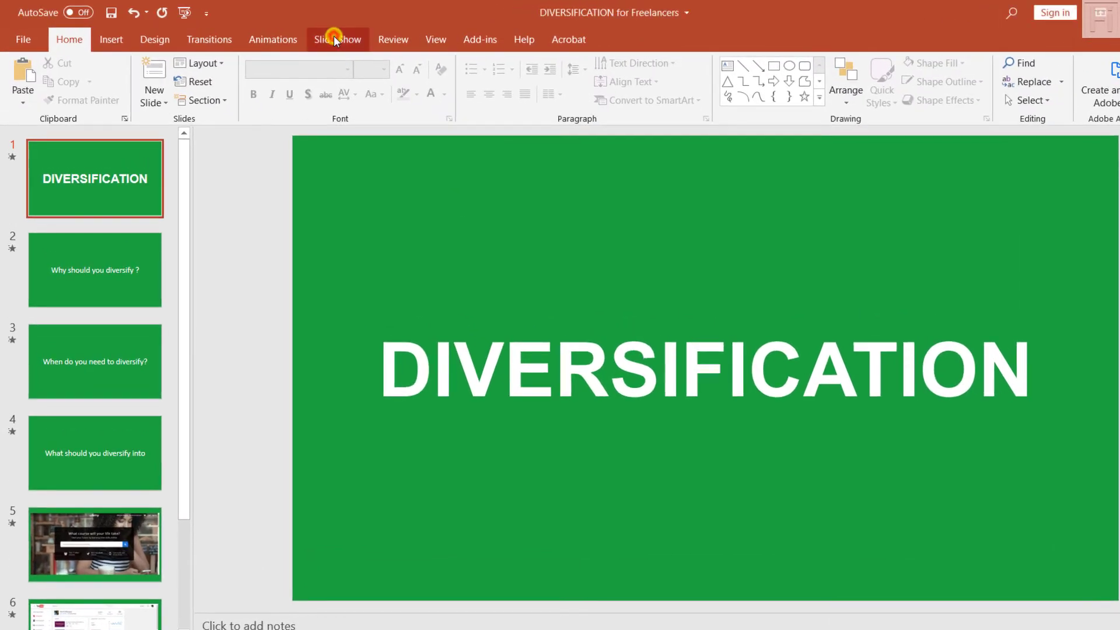
{"action": "left_click", "coordinate": [348, 30]}
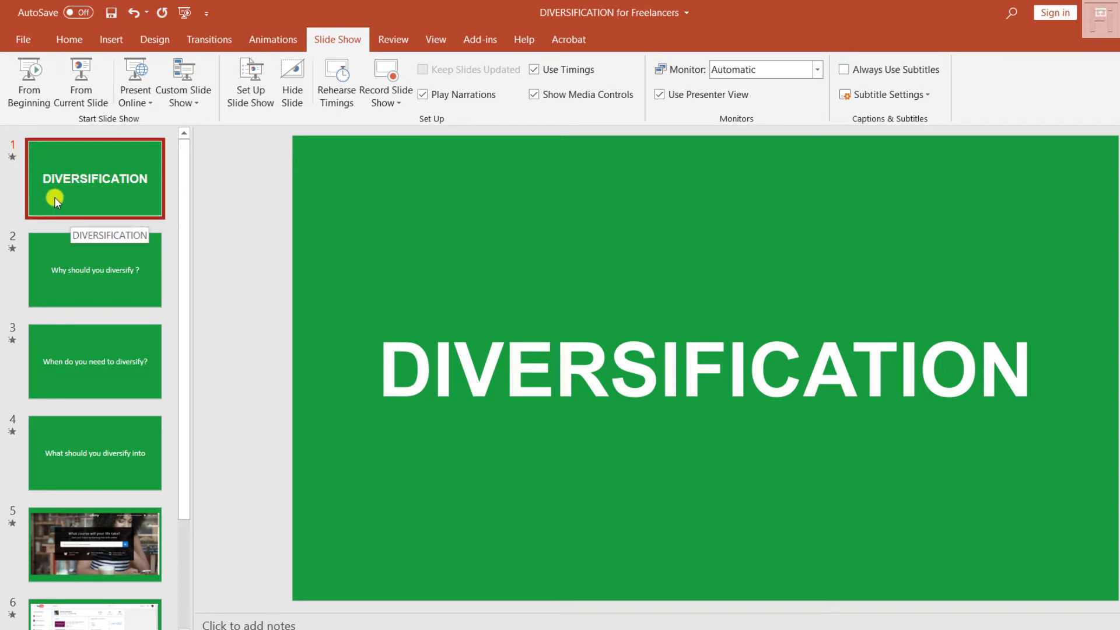
{"action": "left_click", "coordinate": [400, 105]}
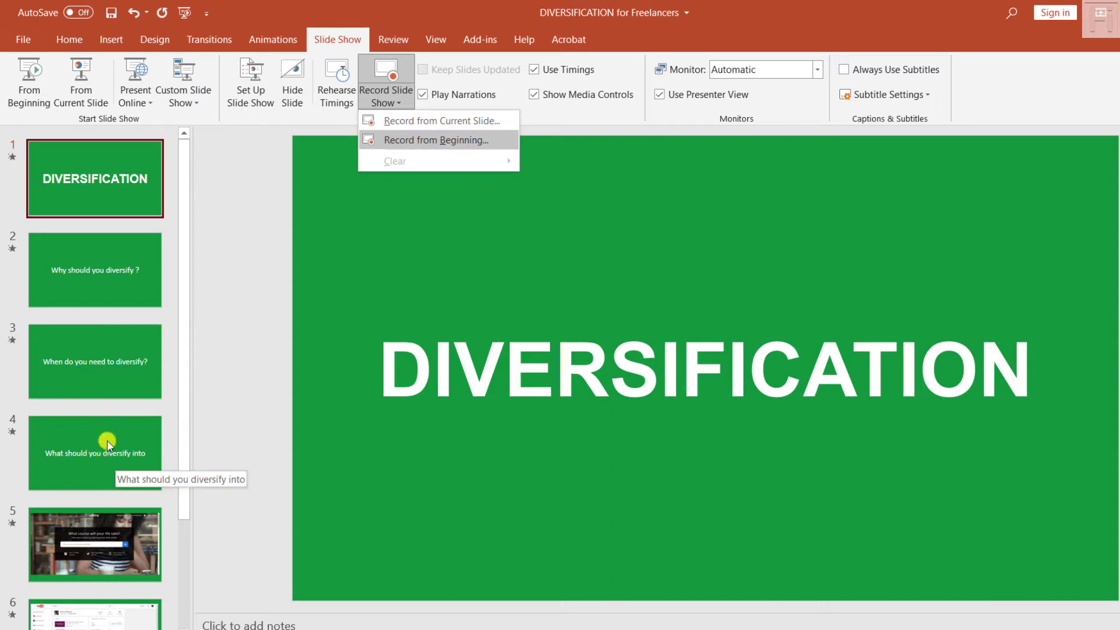
Open the recorder from the DIVERSIFICATION title slide, toggle the speaker notes, and check the Clear menu.
{"action": "left_click", "coordinate": [411, 122]}
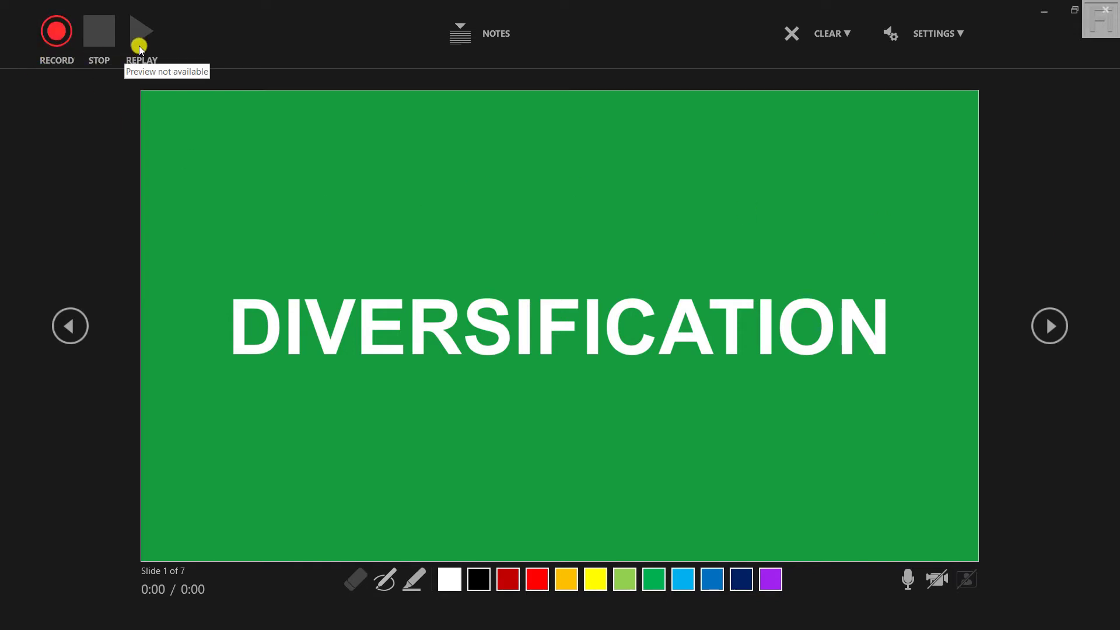
{"action": "left_click", "coordinate": [459, 46]}
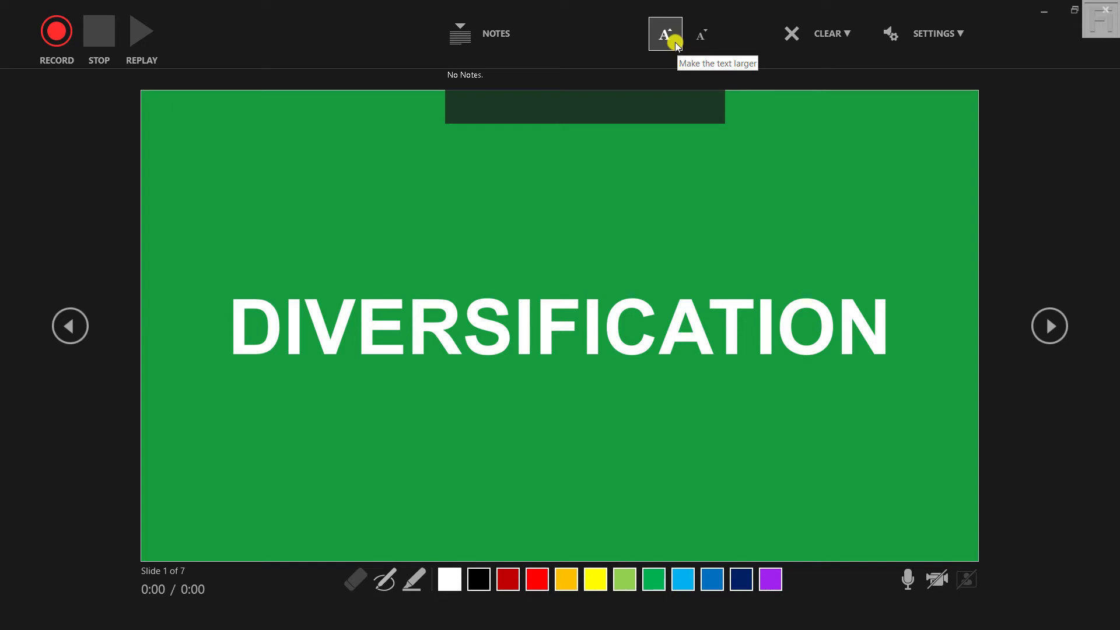
{"action": "left_click", "coordinate": [467, 28]}
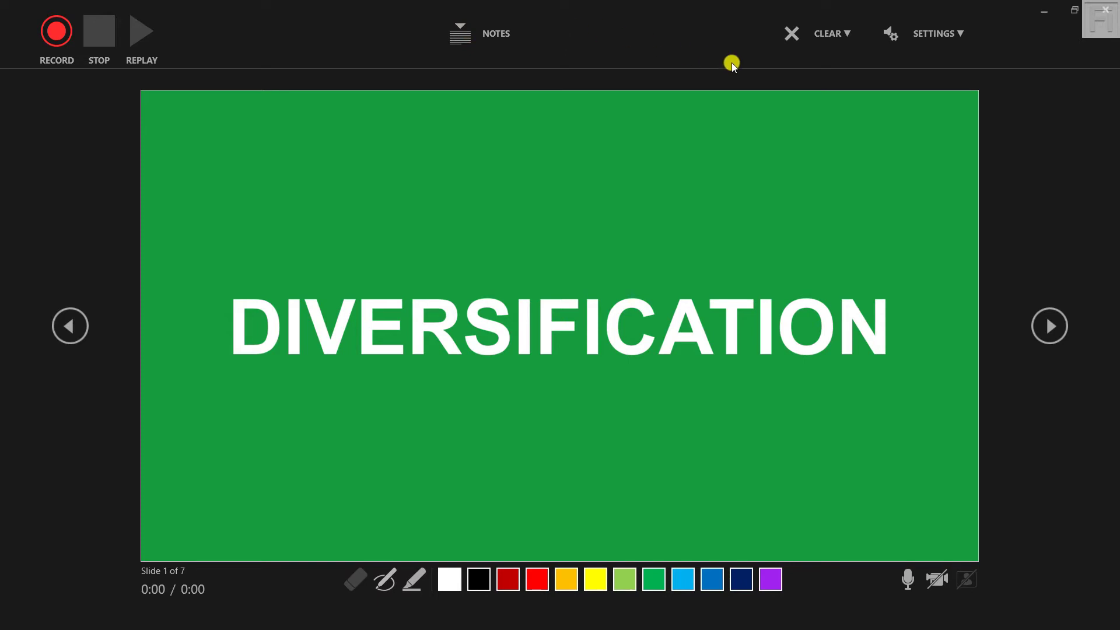
{"action": "left_click", "coordinate": [851, 42]}
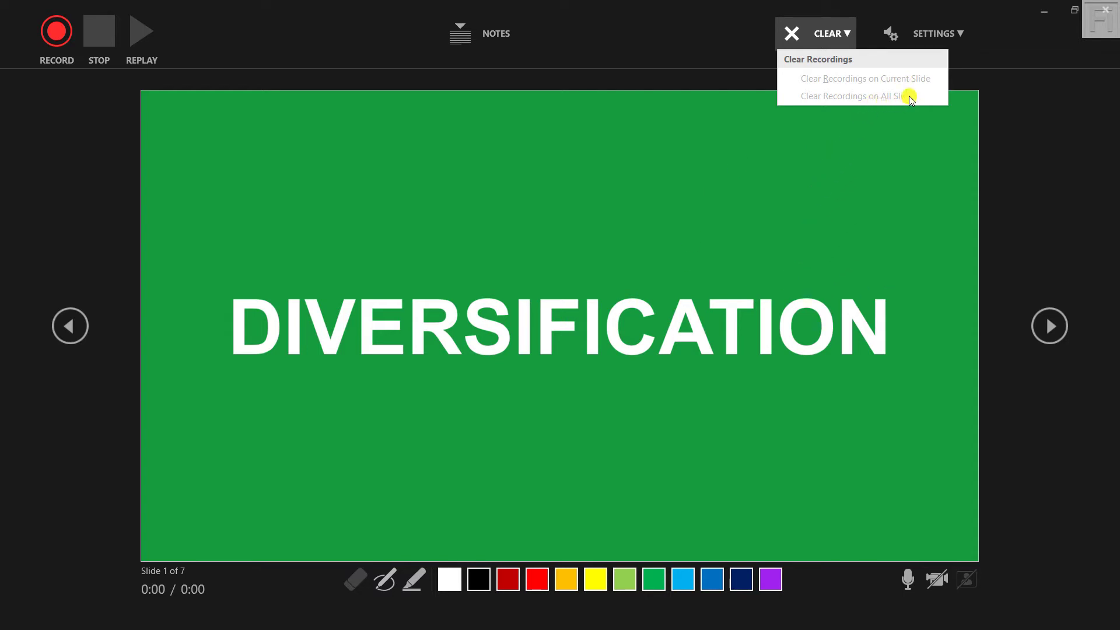
Confirm the Focusrite microphone is selected in the recorder's settings.
{"action": "left_click", "coordinate": [965, 32]}
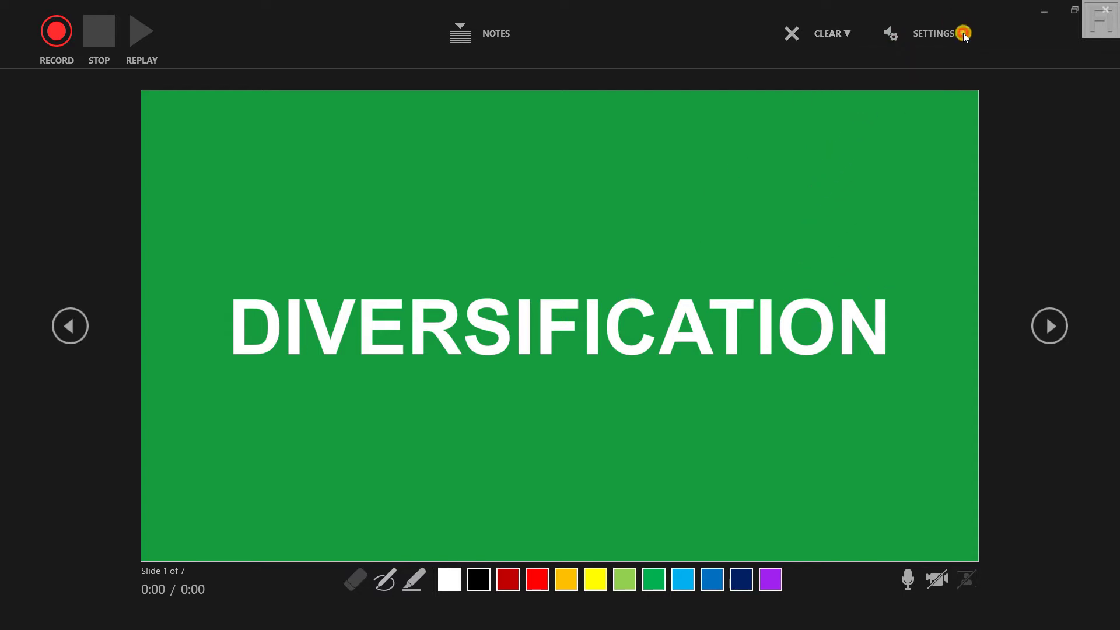
{"action": "left_click", "coordinate": [957, 33]}
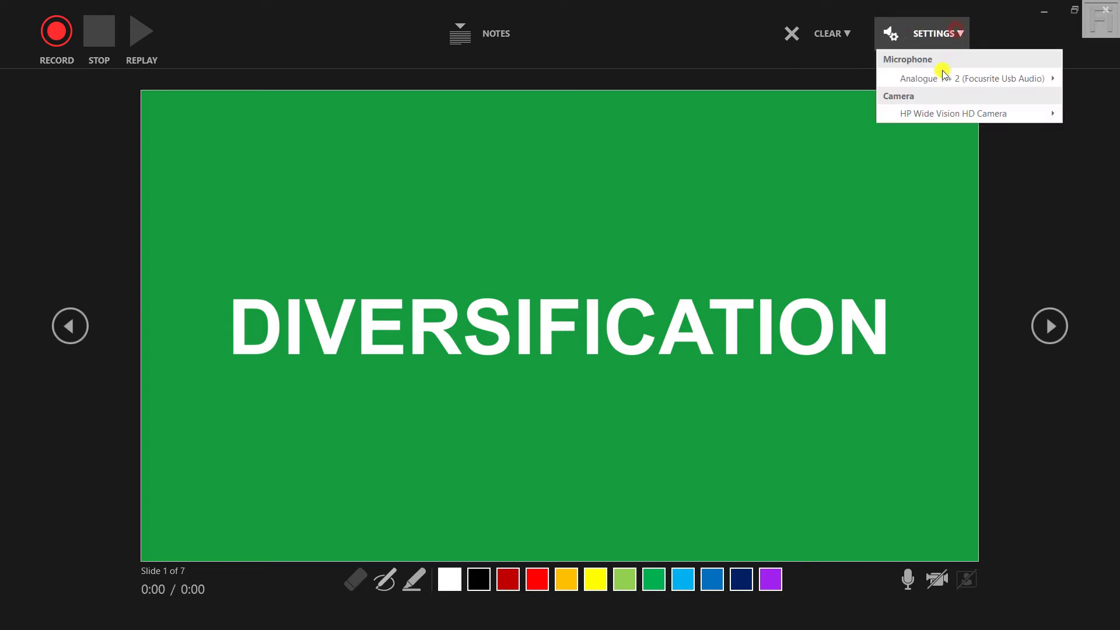
{"action": "mouse_move", "coordinate": [910, 80]}
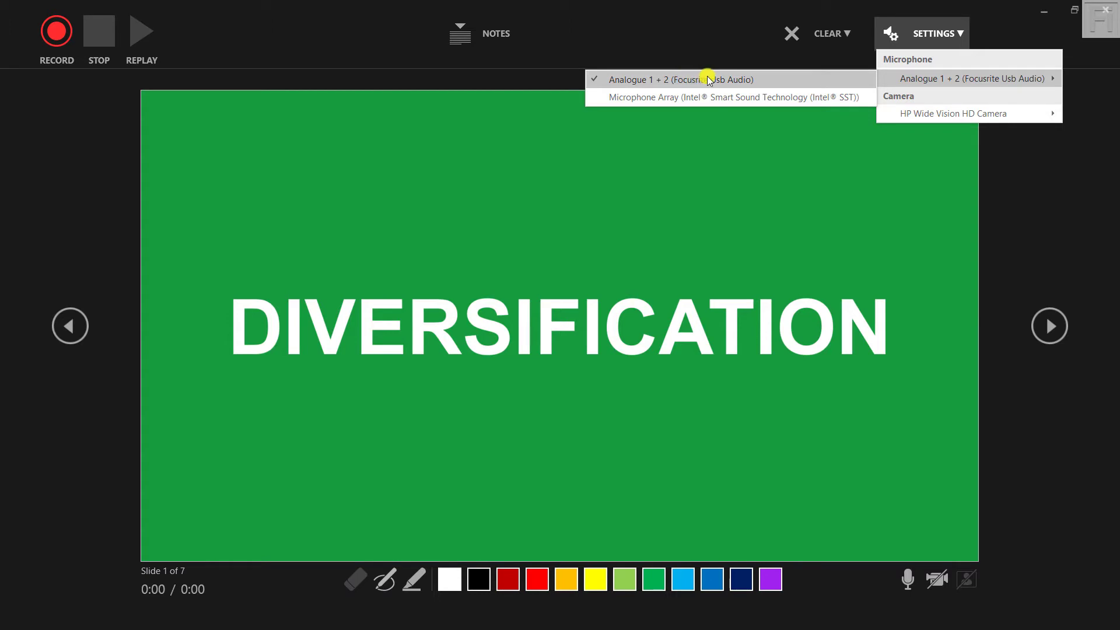
{"action": "left_click", "coordinate": [723, 8]}
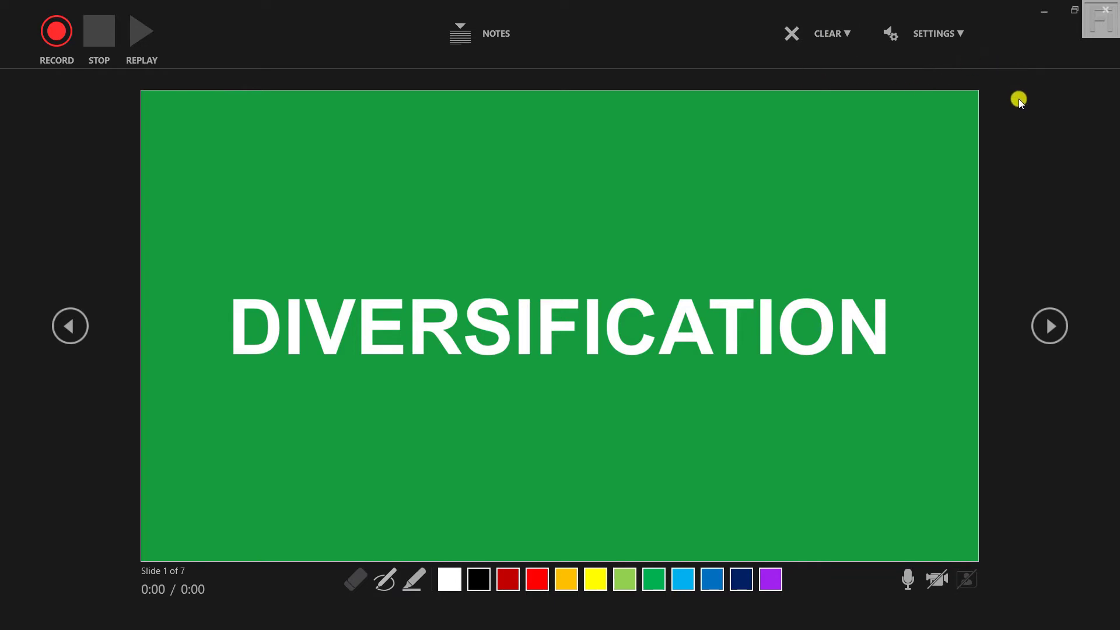
Confirm the HD camera in settings and switch on the live webcam preview.
{"action": "left_click", "coordinate": [957, 35]}
{"action": "mouse_move", "coordinate": [922, 114]}
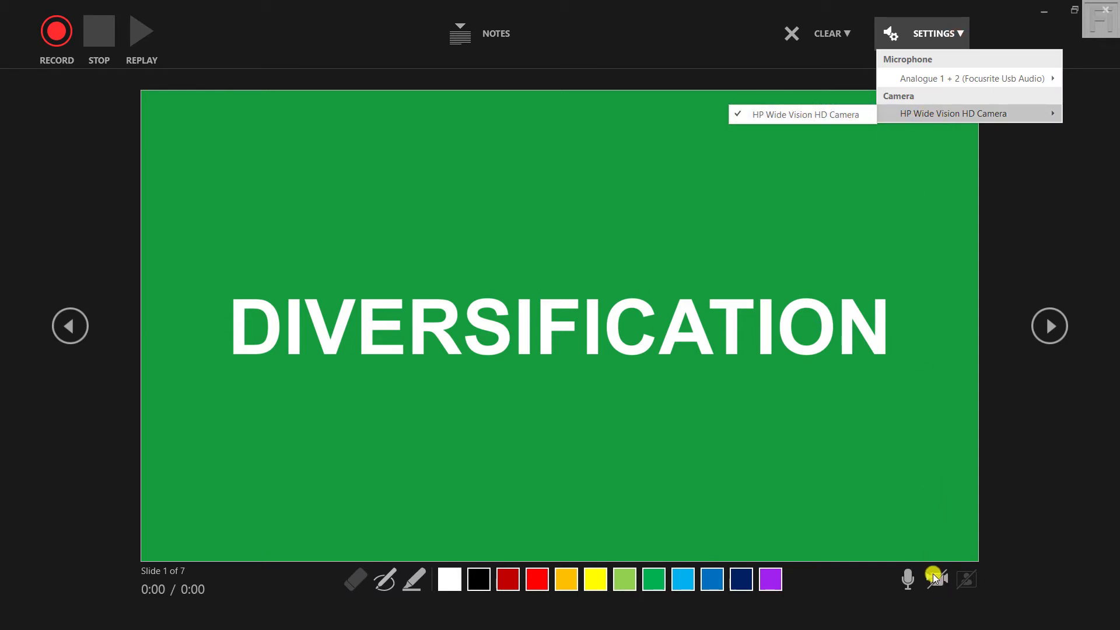
{"action": "left_click", "coordinate": [1033, 521]}
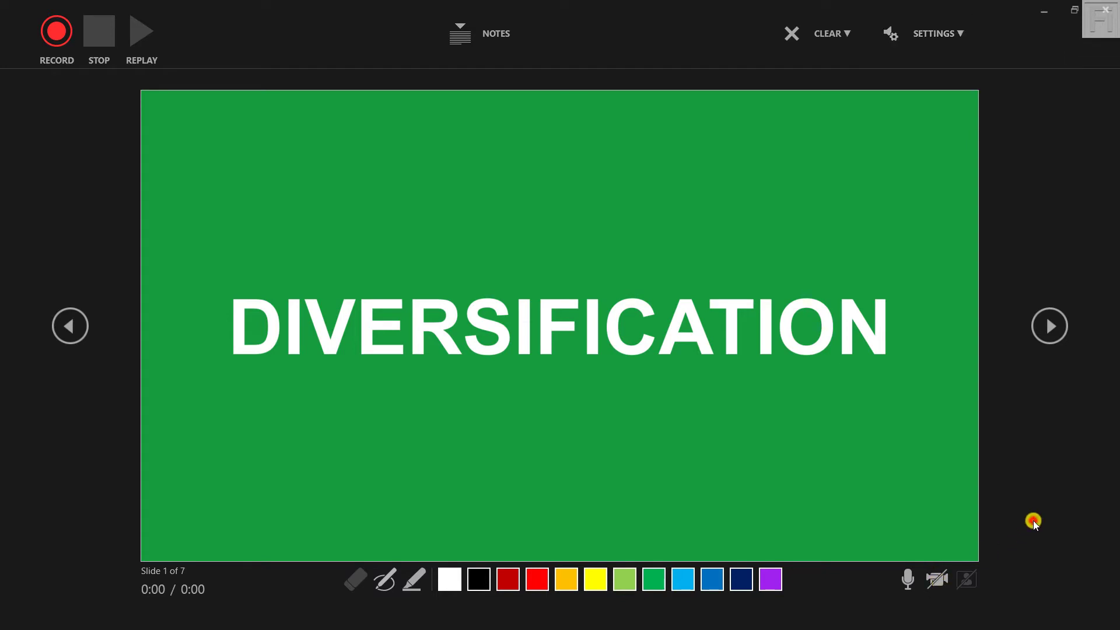
{"action": "left_click", "coordinate": [938, 579]}
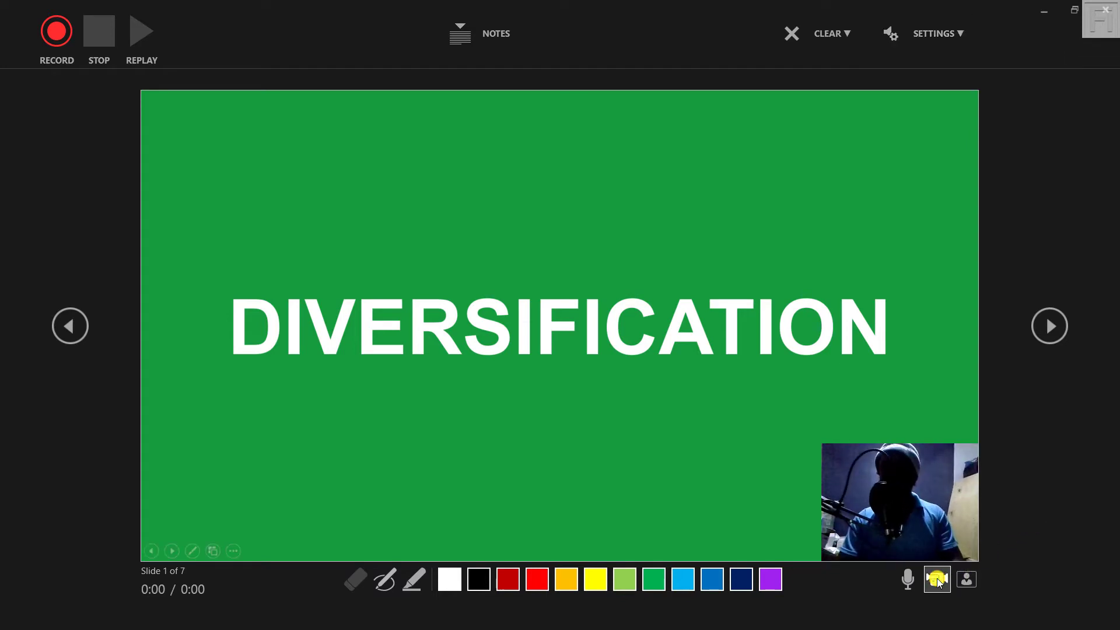
{"action": "left_click", "coordinate": [967, 579]}
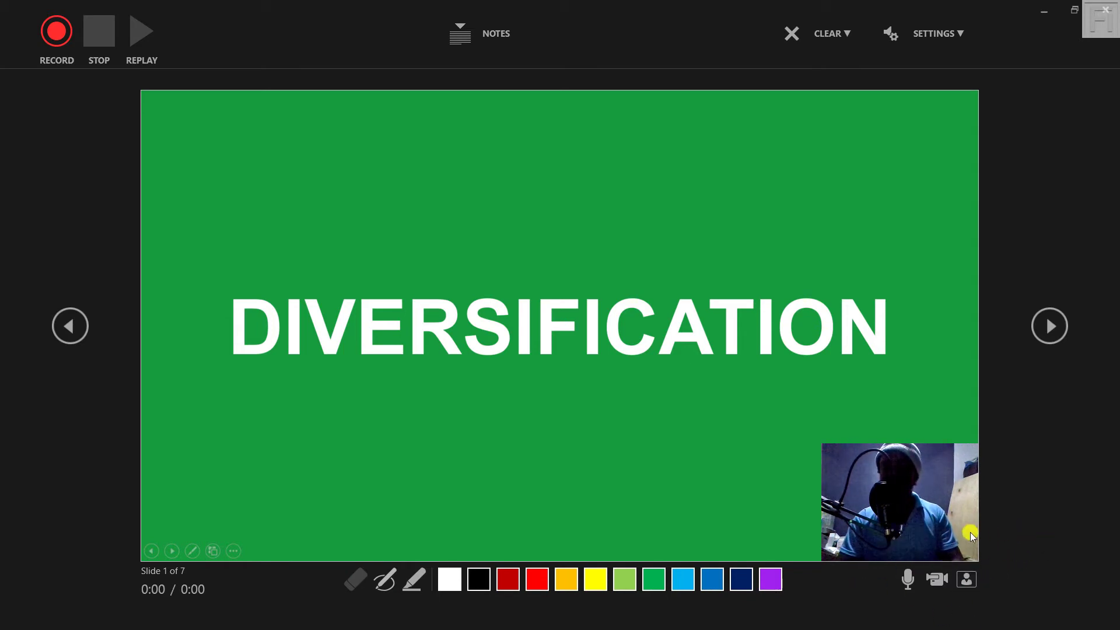
Switch the recorder's webcam off, leaving the title slide without a camera preview.
{"action": "left_click", "coordinate": [933, 580]}
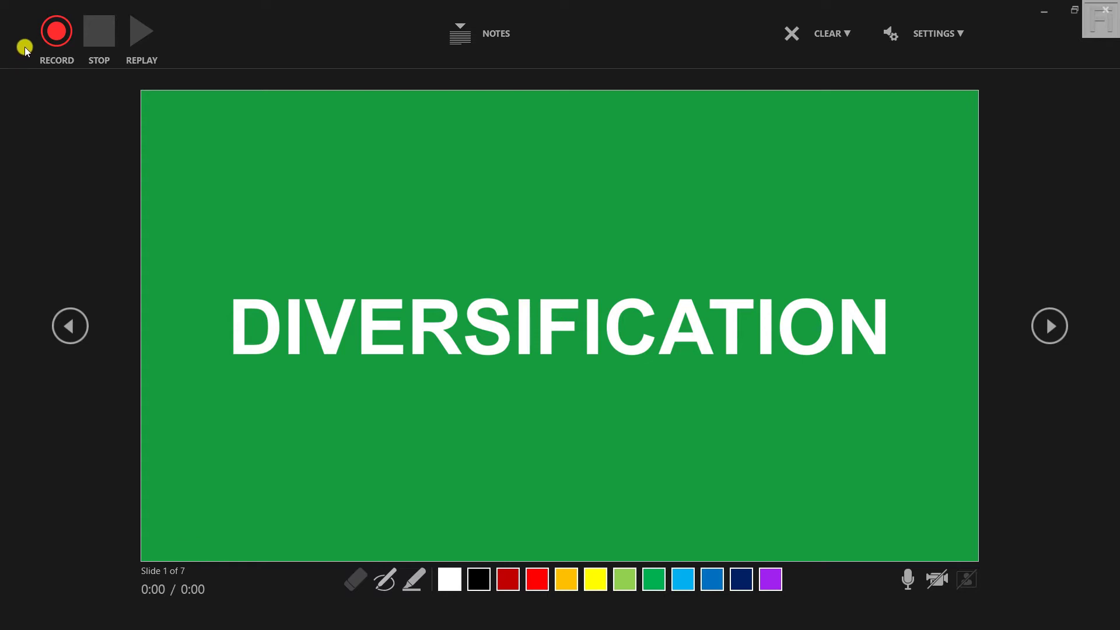
Record narration from the title slide through slides 2, 3 and 4, 'What should you diversify into'.
{"action": "left_click", "coordinate": [49, 43]}
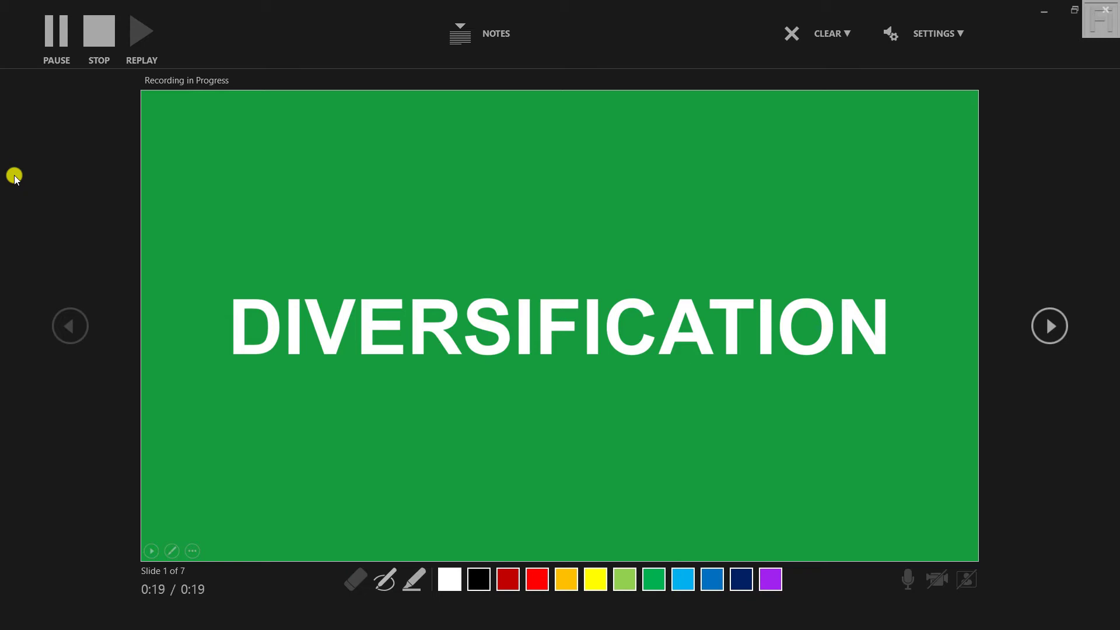
{"action": "key", "text": "Right"}
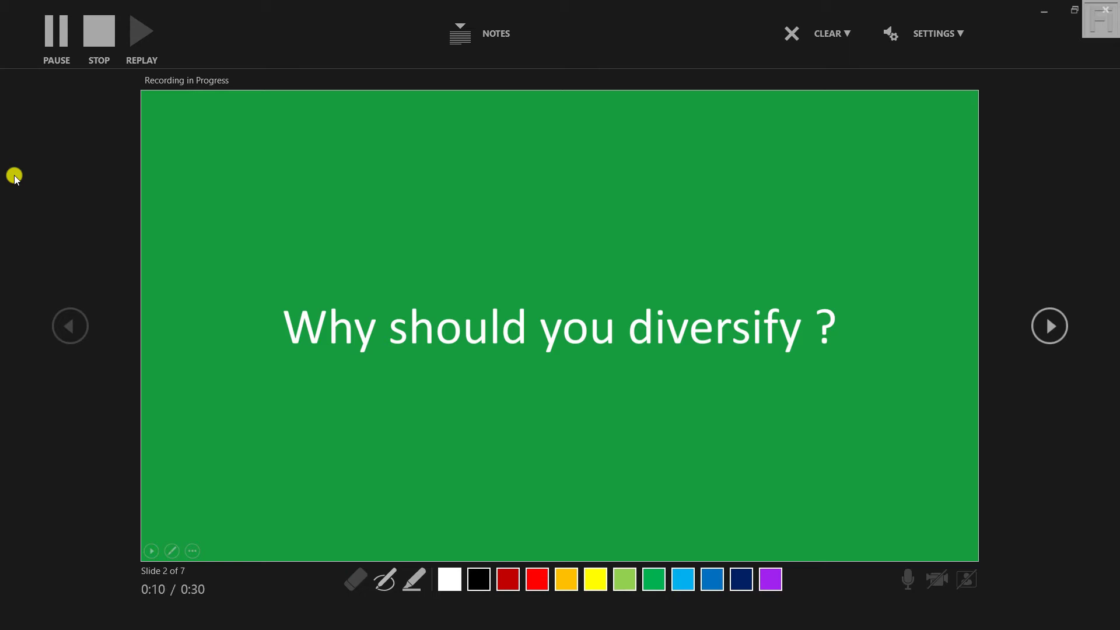
{"action": "key", "text": "Right"}
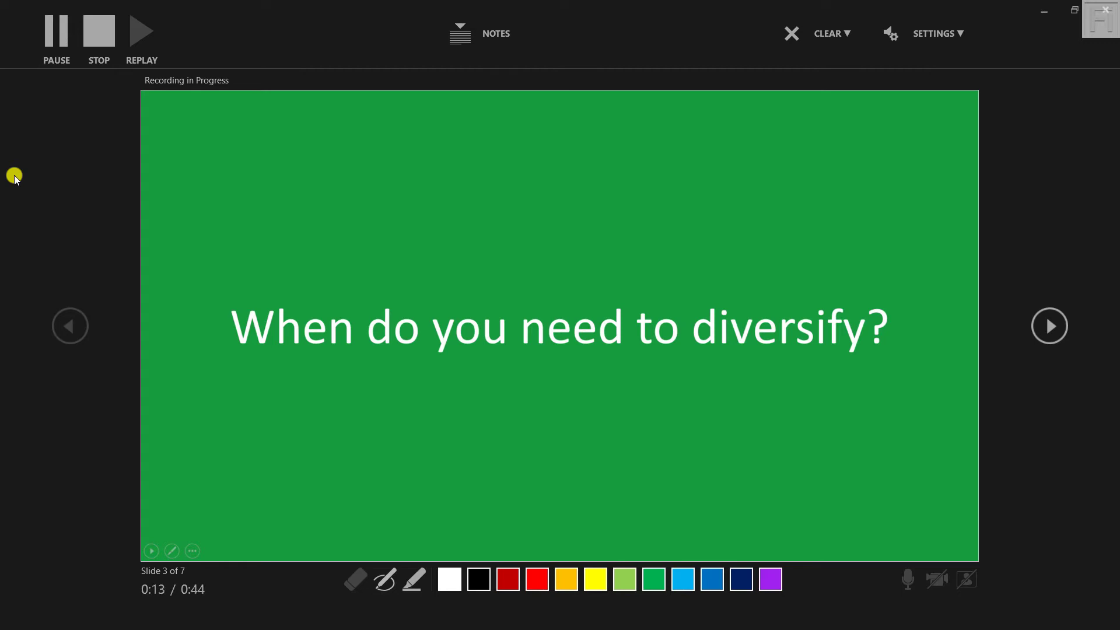
{"action": "key", "text": "Right"}
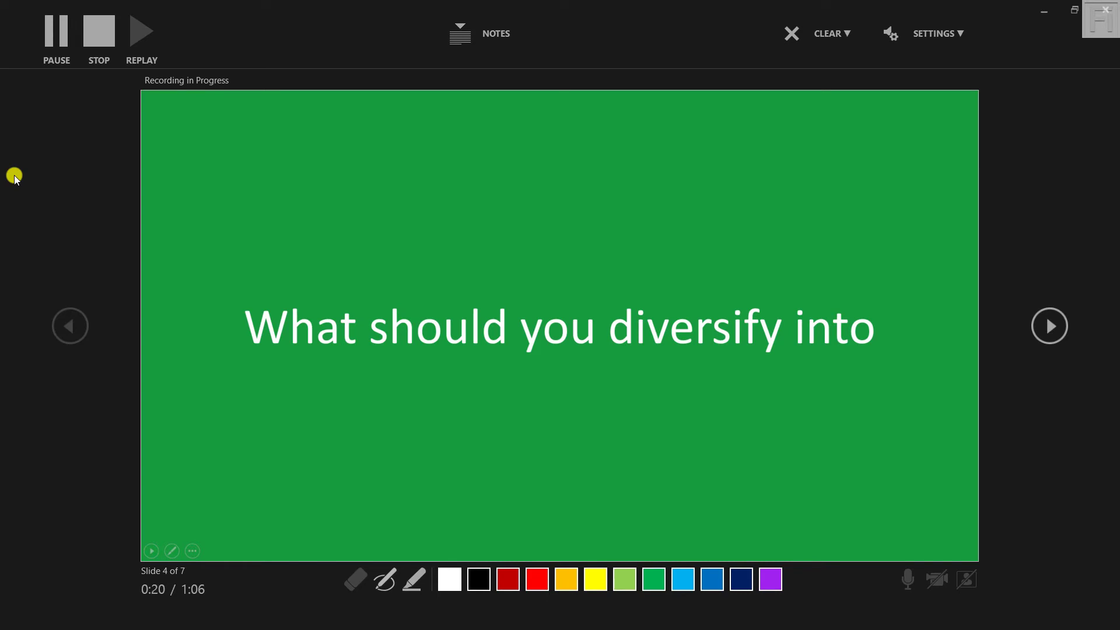
Narrate through slide 5 (Udemy), slide 6 (YouTube dashboard) and the final slide 7.
{"action": "key", "text": "Right"}
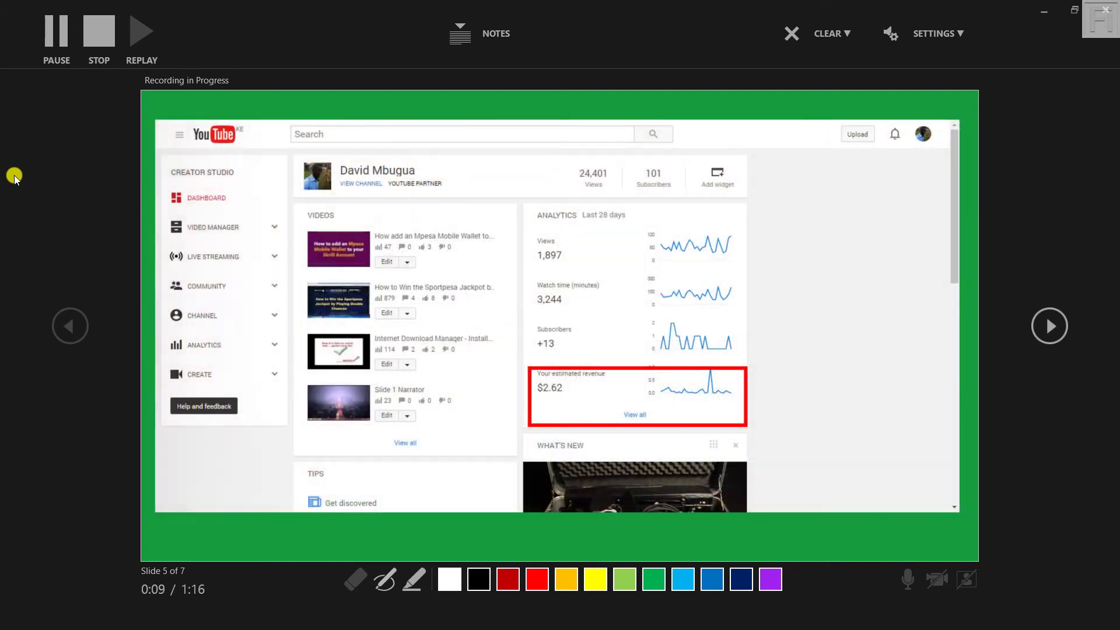
{"action": "key", "text": "Right"}
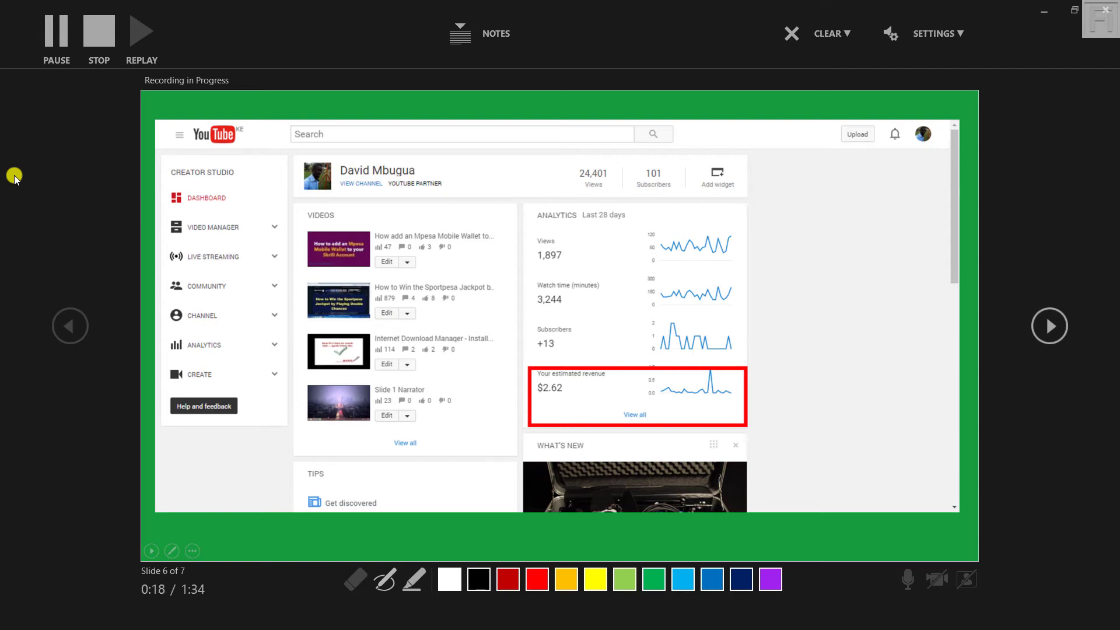
{"action": "key", "text": "Right"}
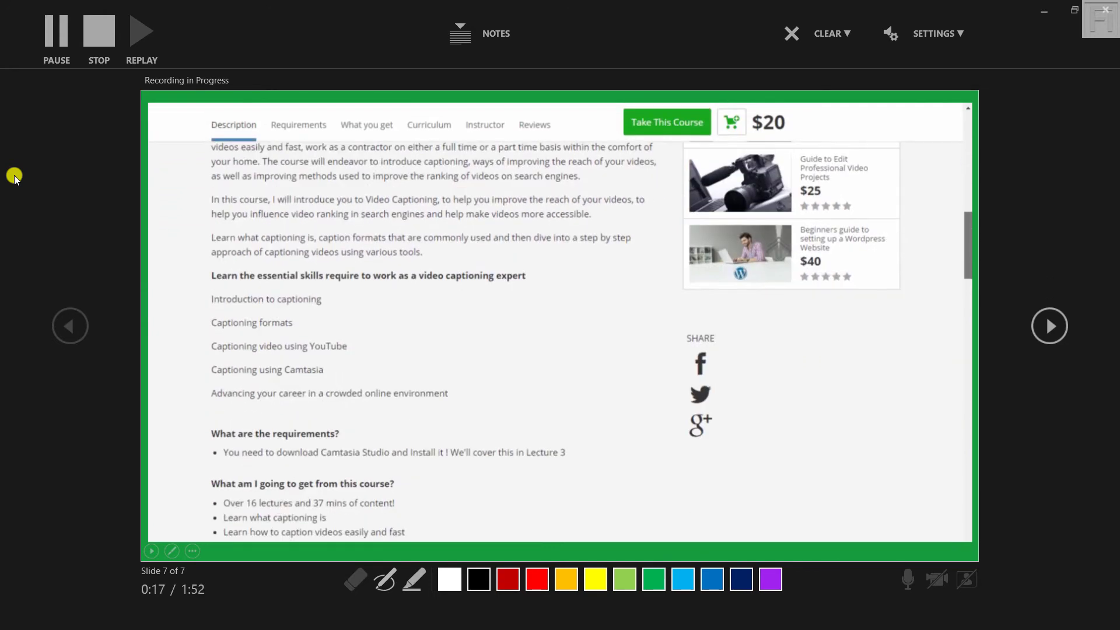
Stop recording at 2:01 total, then check the Clear options without clearing anything.
{"action": "left_click", "coordinate": [93, 39]}
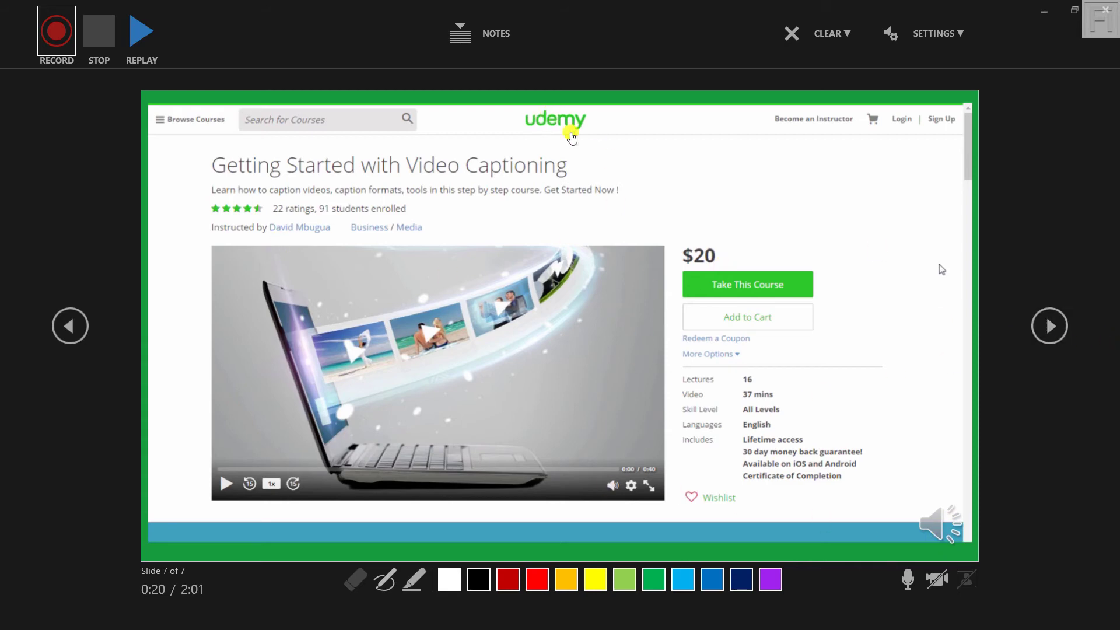
{"action": "left_click", "coordinate": [849, 42]}
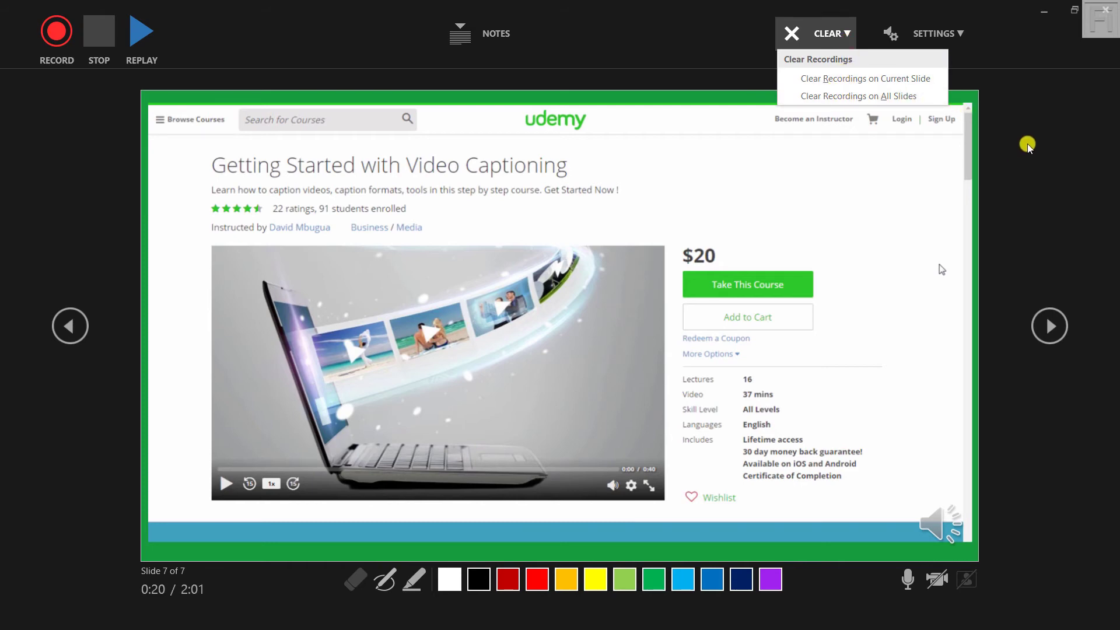
{"action": "left_click", "coordinate": [1050, 109]}
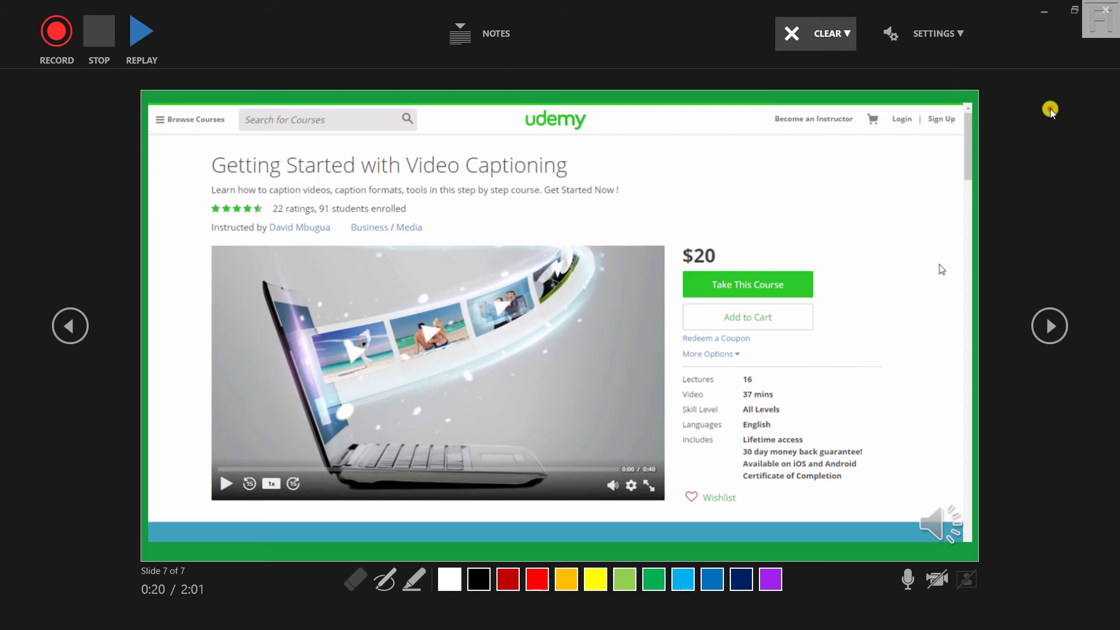
{"action": "left_click", "coordinate": [1108, 13]}
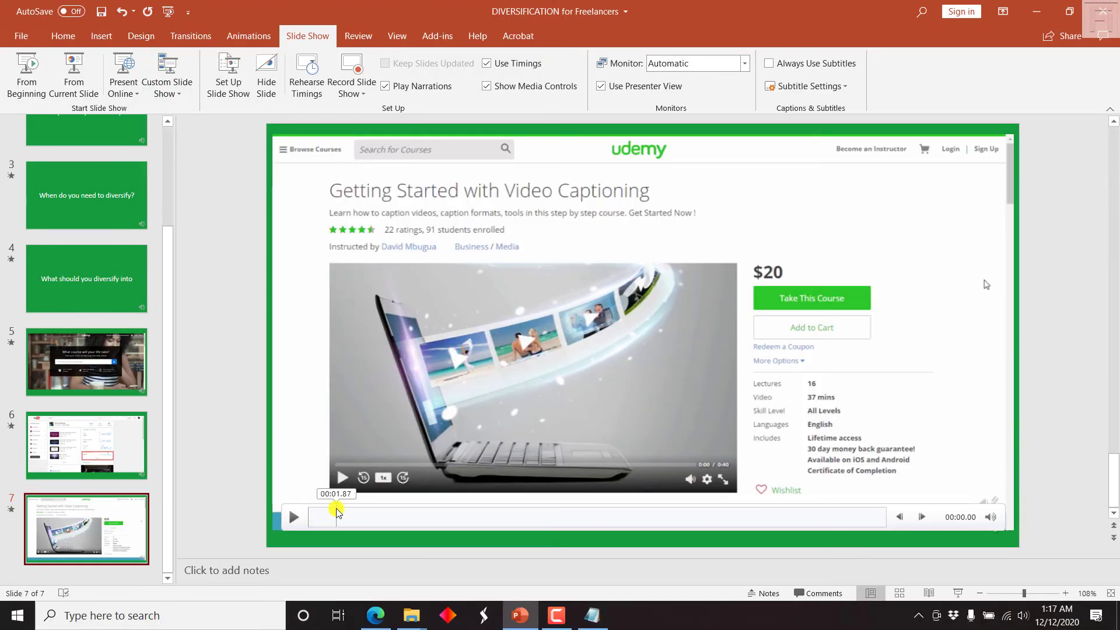
{"action": "mouse_move", "coordinate": [989, 496]}
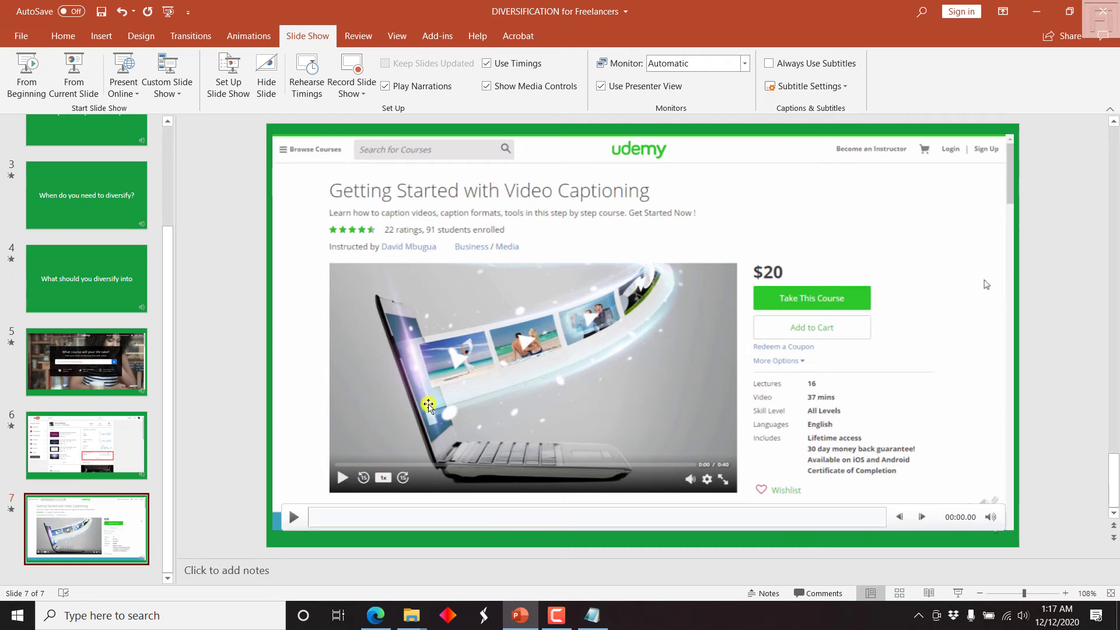
{"action": "scroll", "coordinate": [172, 190], "scroll_direction": "up", "scroll_amount": 3}
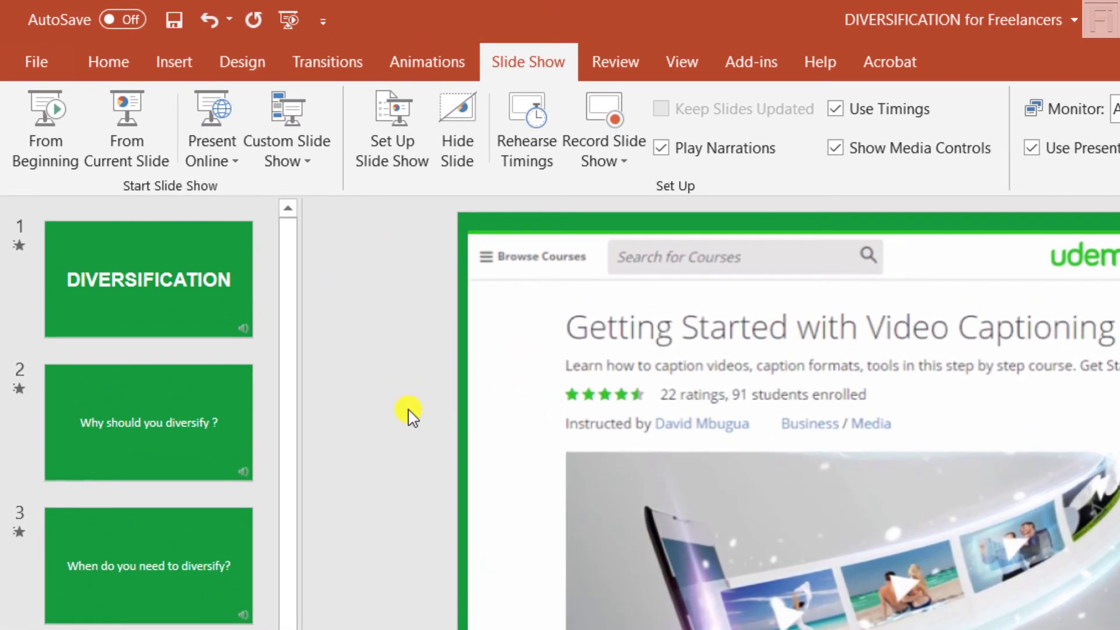
Play back and stop the DIVERSIFICATION title slide's recorded narration.
{"action": "left_click", "coordinate": [186, 289]}
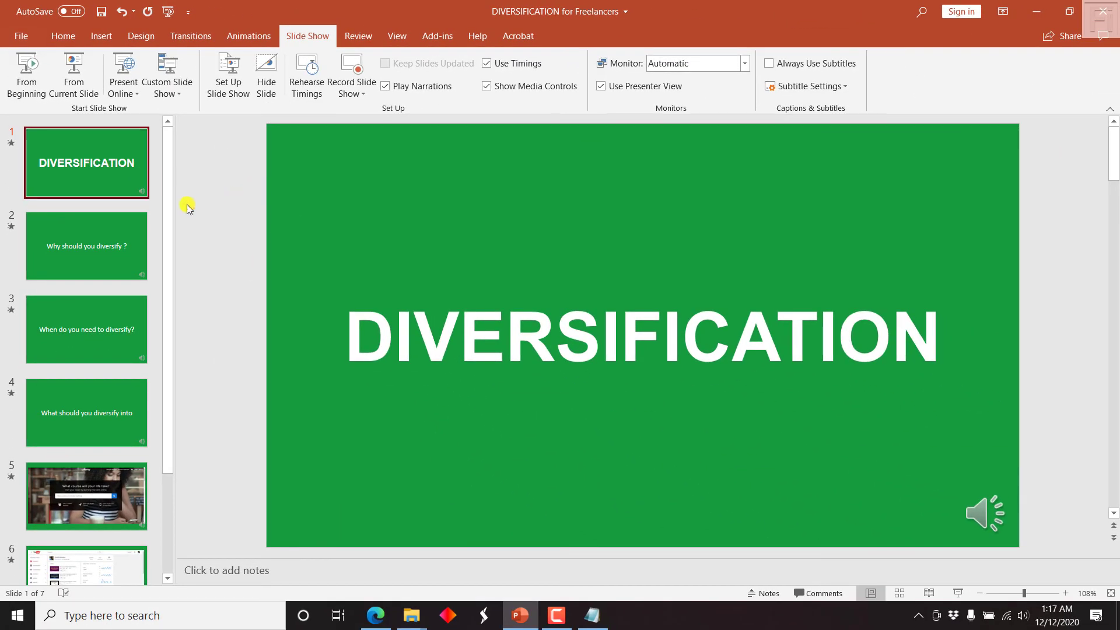
{"action": "left_click", "coordinate": [982, 508]}
{"action": "mouse_move", "coordinate": [992, 516]}
{"action": "left_click", "coordinate": [796, 525]}
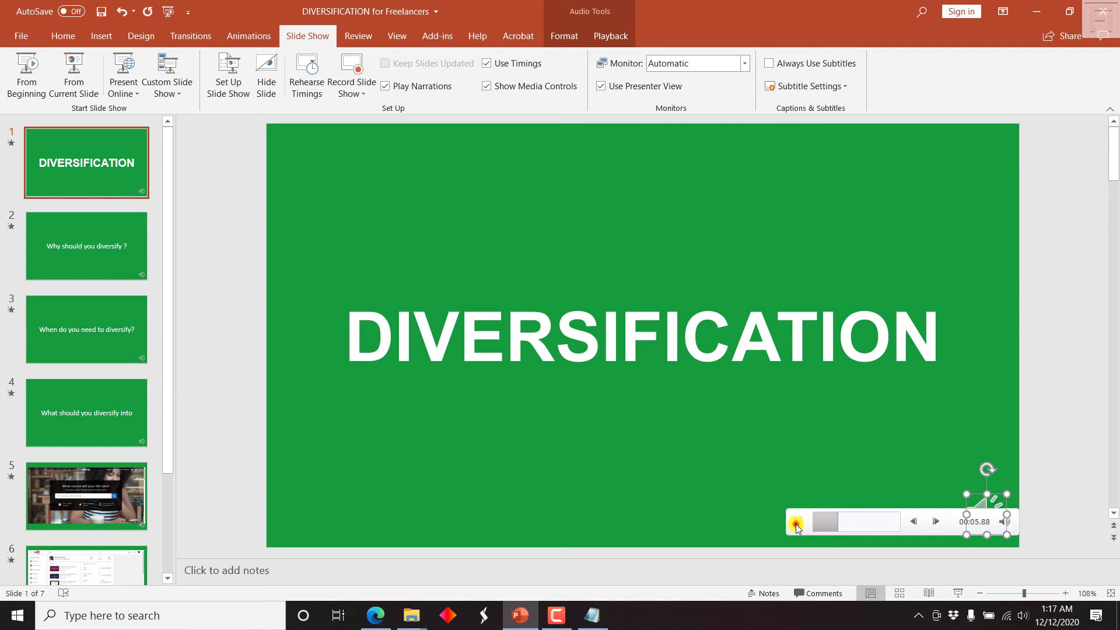
{"action": "left_click", "coordinate": [797, 524]}
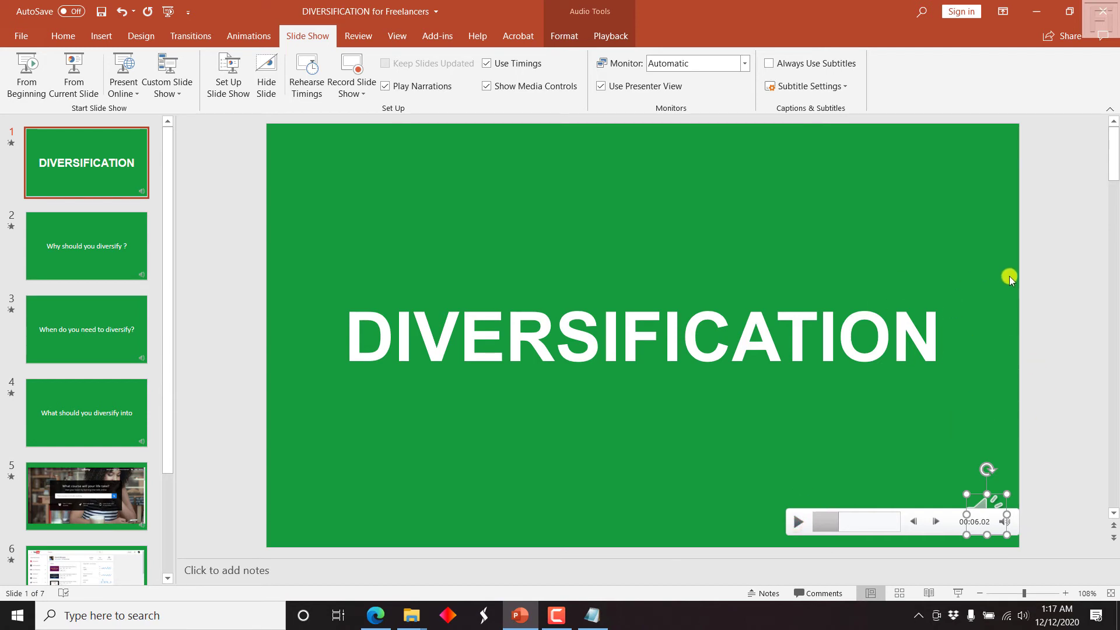
{"action": "left_click", "coordinate": [1085, 230]}
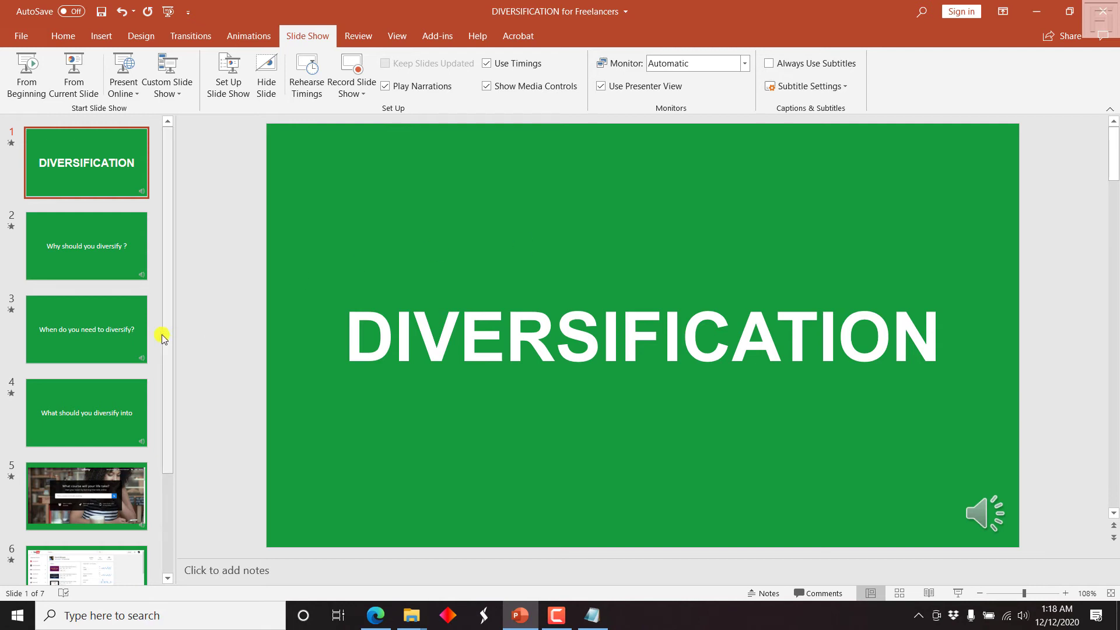
Browse slides 2, 3 and 4, then return to the title slide.
{"action": "left_click", "coordinate": [84, 244]}
{"action": "left_click", "coordinate": [95, 340]}
{"action": "left_click", "coordinate": [96, 419]}
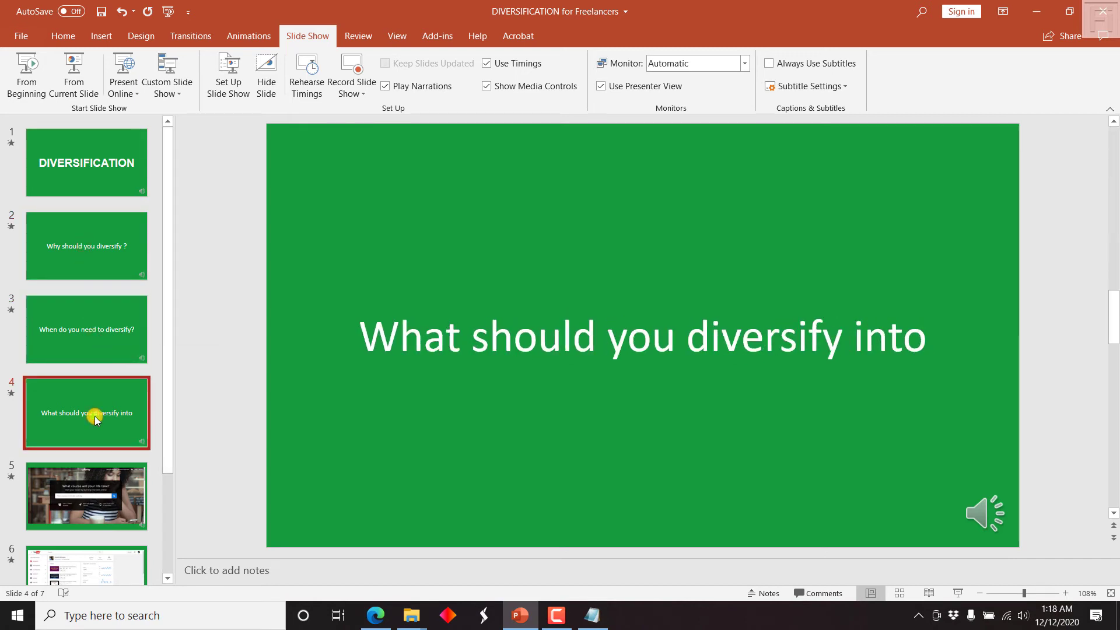
{"action": "left_click", "coordinate": [80, 171]}
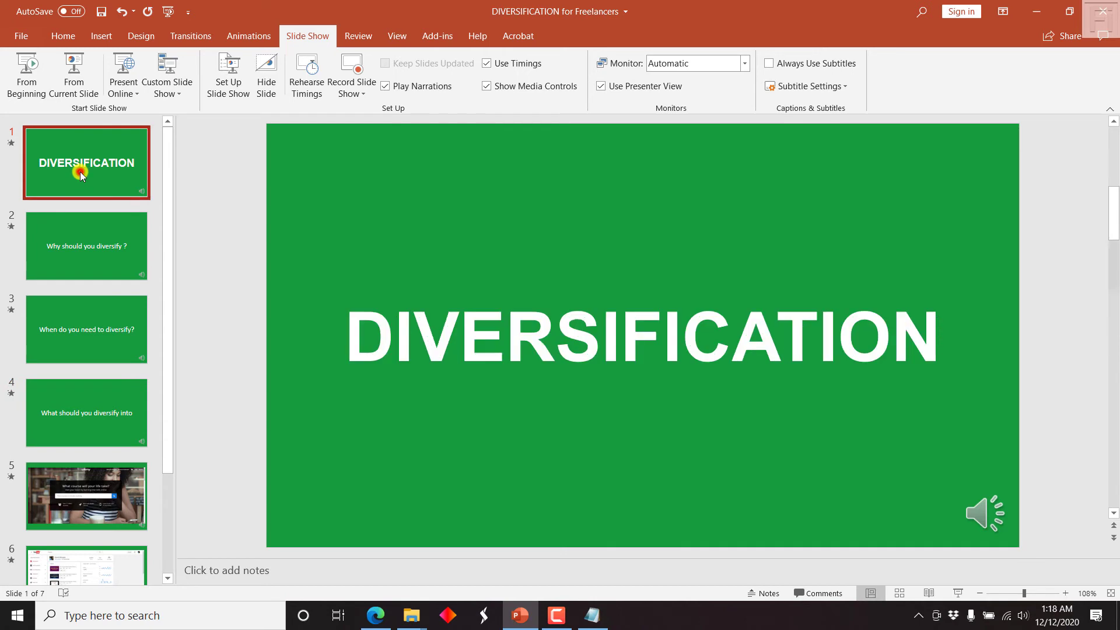
Use File > Save As and set the file type to MPEG-4 Video (*.mp4).
{"action": "left_click", "coordinate": [18, 41]}
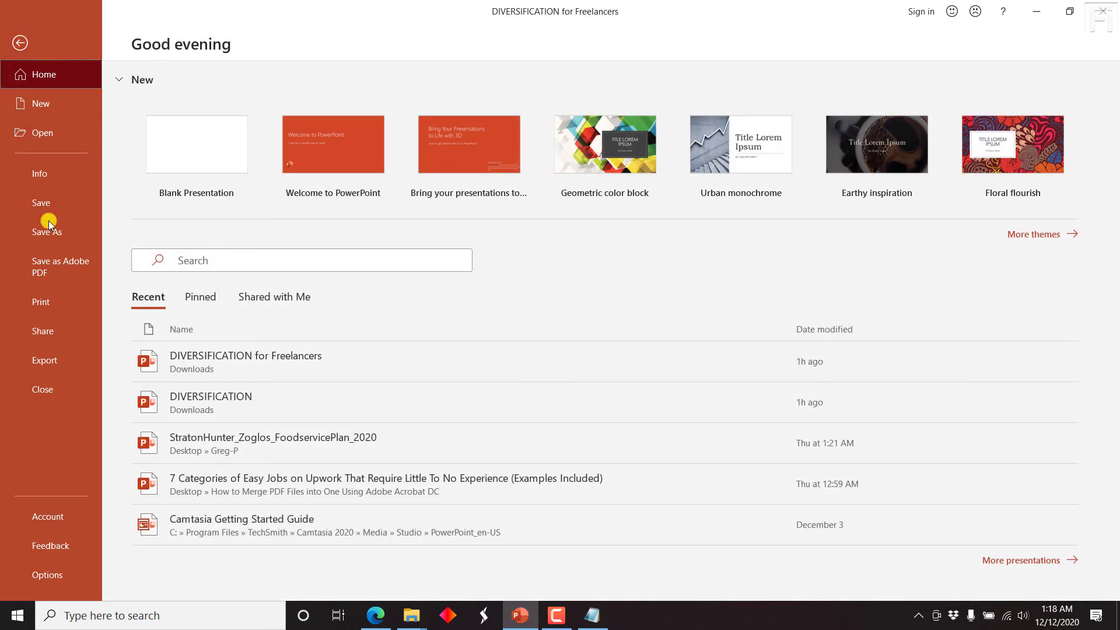
{"action": "left_click", "coordinate": [50, 233]}
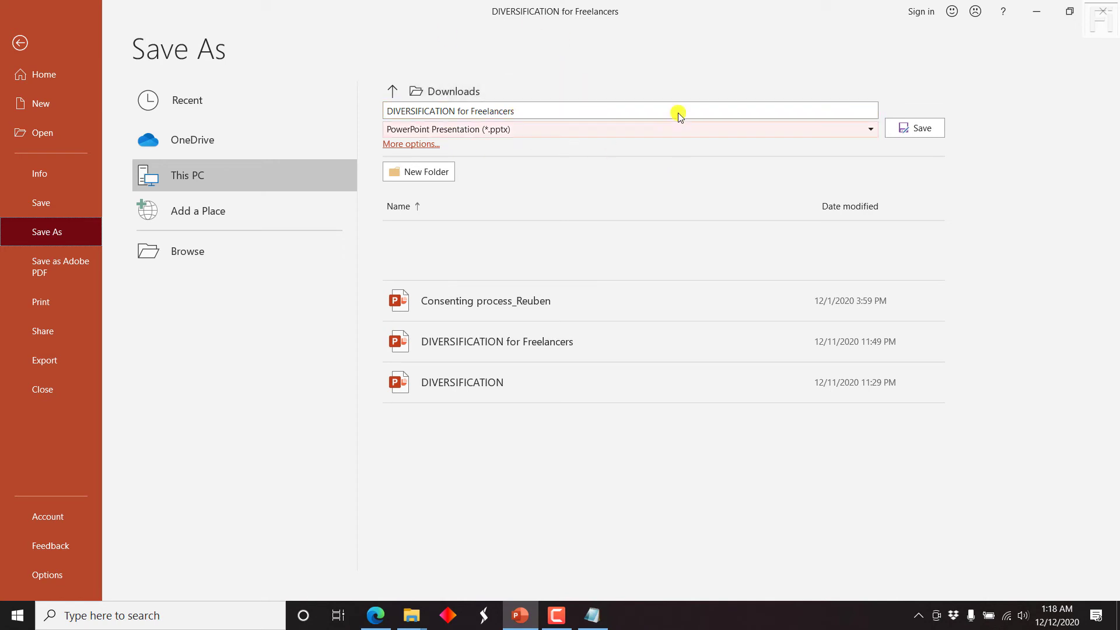
{"action": "left_click", "coordinate": [541, 127]}
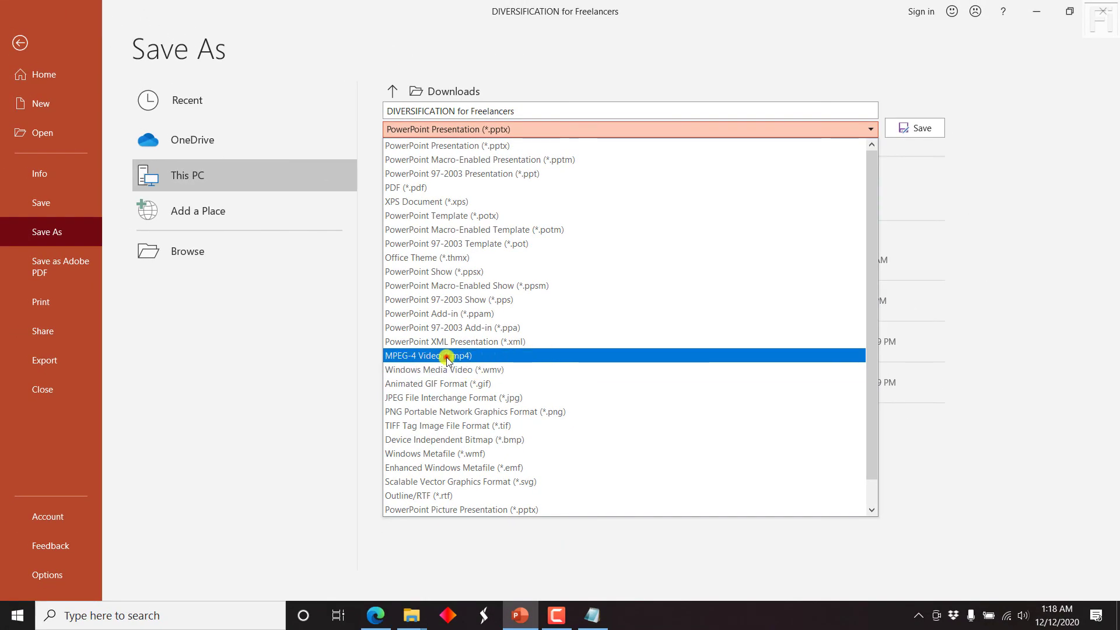
{"action": "left_click", "coordinate": [448, 358]}
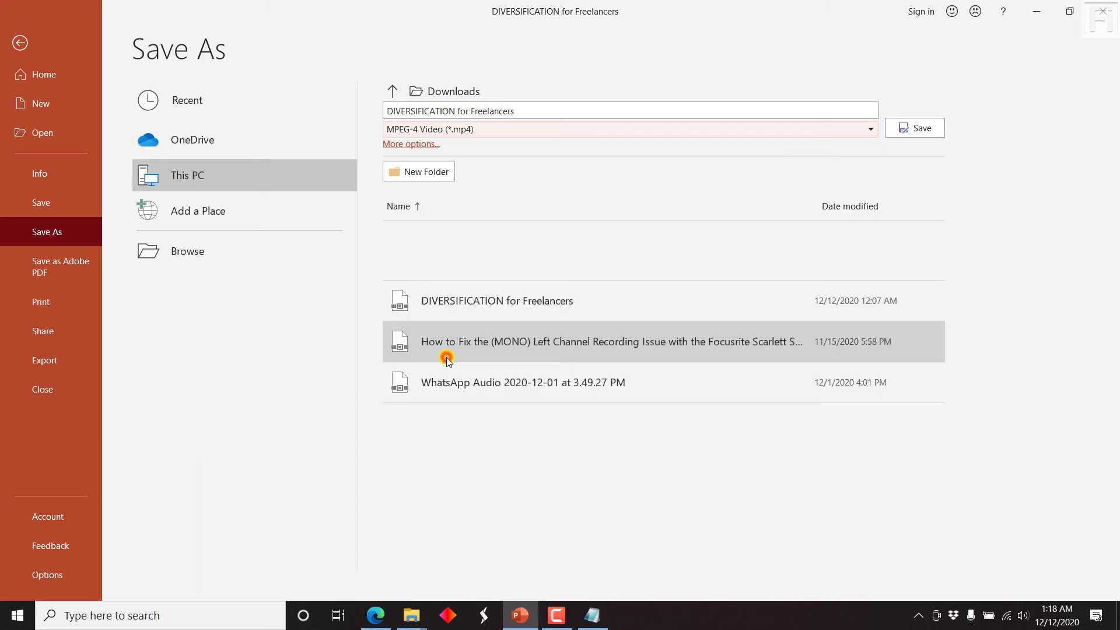
Name the file 'DIVERSIFICATION for Freelancers - Sample' and save into a newly created Downloads subfolder.
{"action": "left_click", "coordinate": [557, 116]}
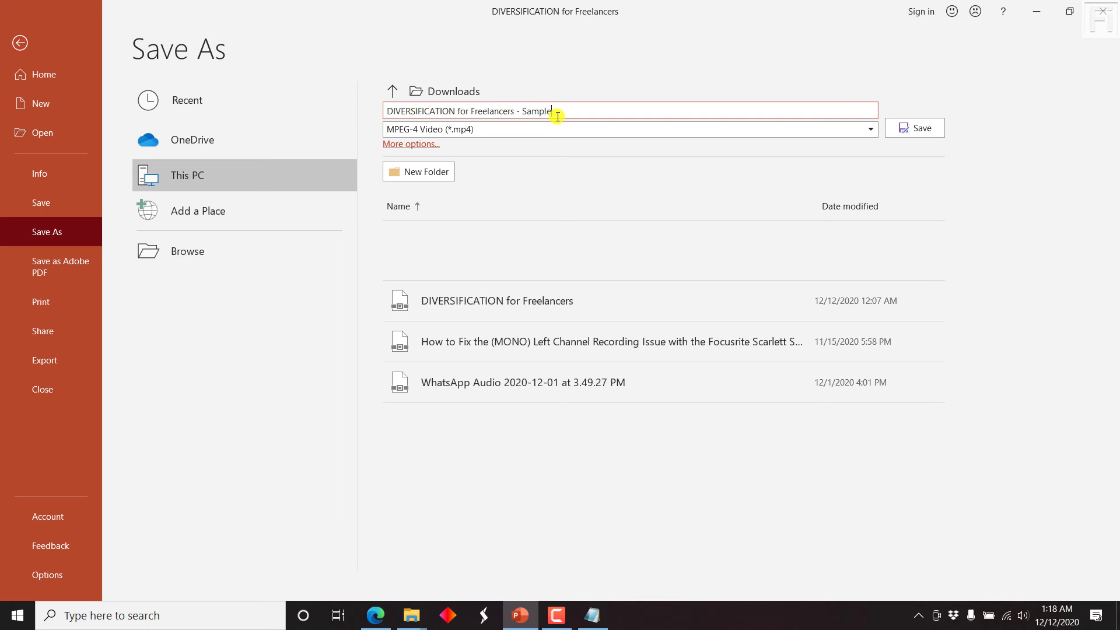
{"action": "left_click", "coordinate": [430, 172]}
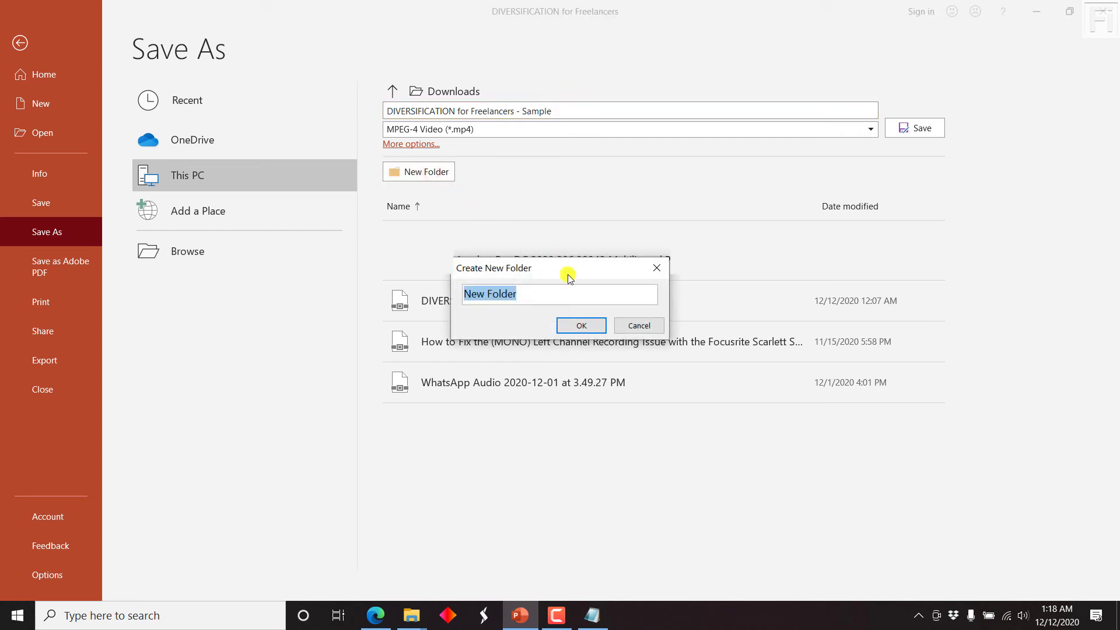
{"action": "left_click", "coordinate": [581, 330]}
{"action": "type", "text": "David"}
{"action": "key", "text": "Return"}
{"action": "key", "text": "Return"}
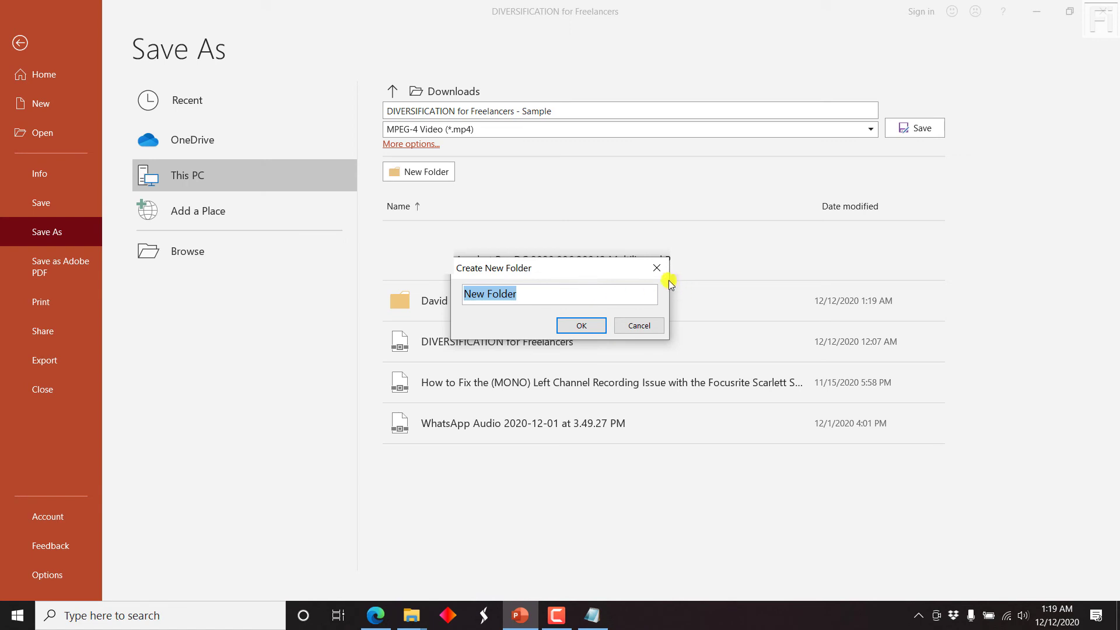
{"action": "left_click", "coordinate": [660, 270]}
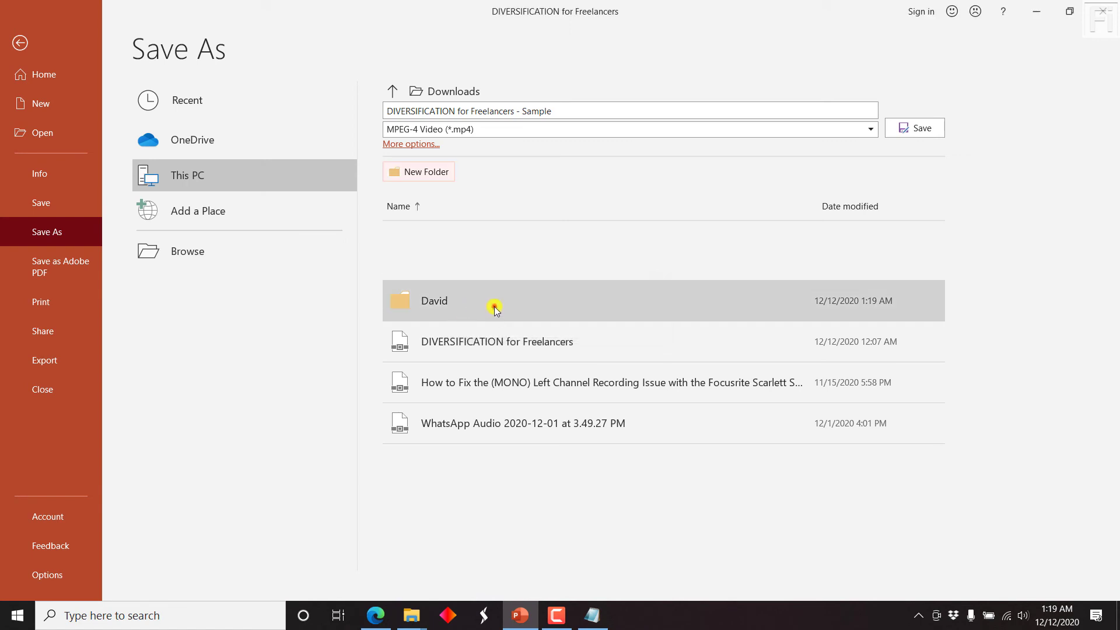
{"action": "left_click", "coordinate": [495, 308]}
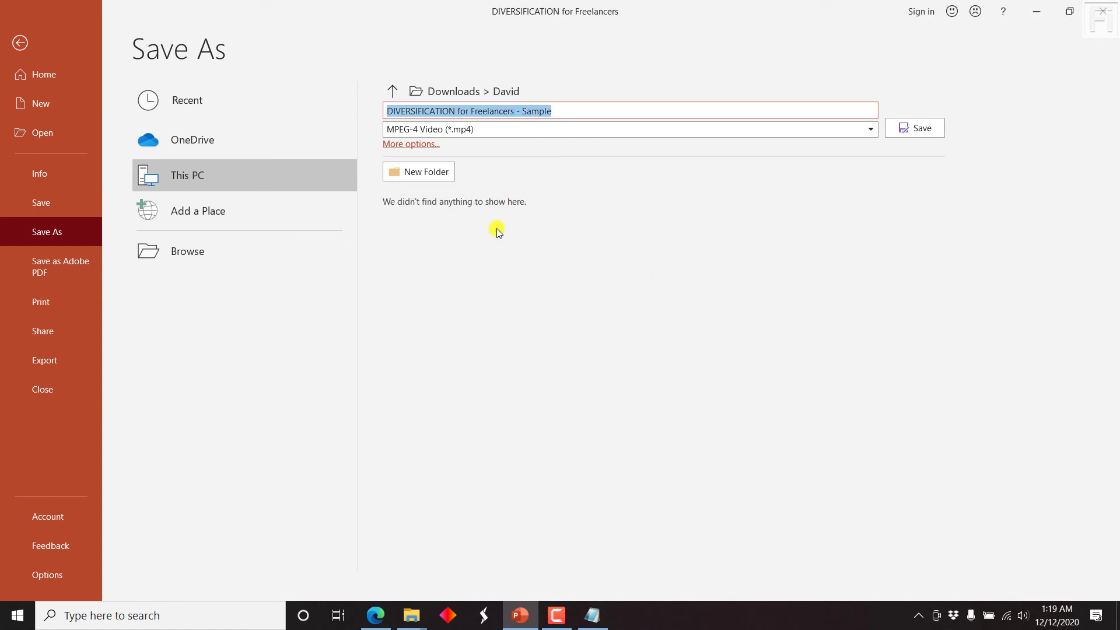
{"action": "left_click", "coordinate": [447, 90]}
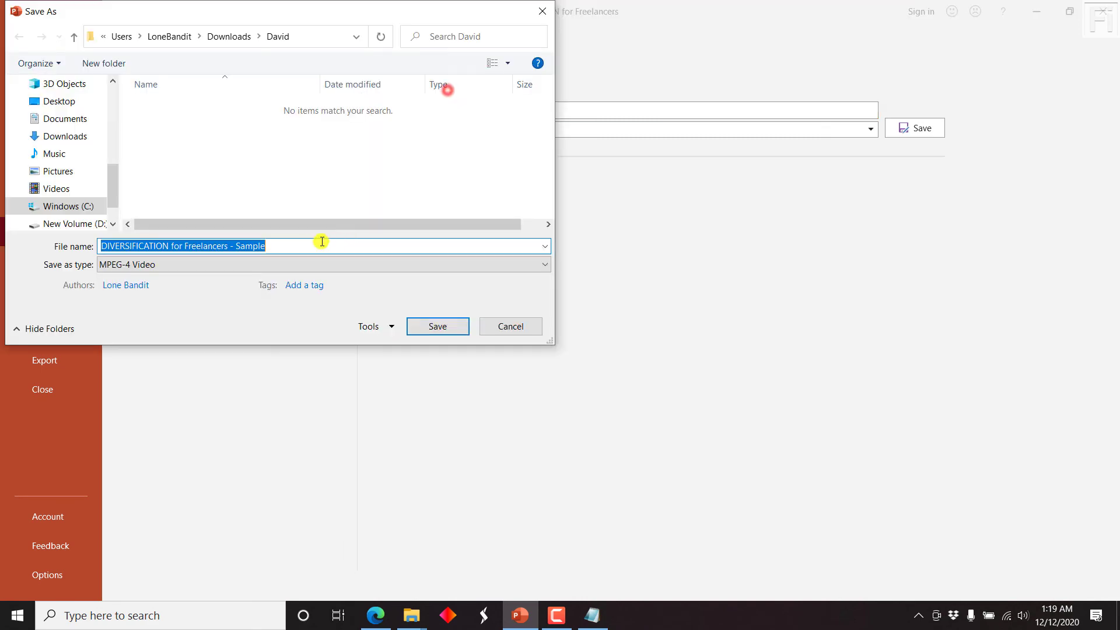
Save the video as 'DIVERSIFICATION for Freelancers - Sample' MP4 and let the export finish.
{"action": "left_click", "coordinate": [439, 327]}
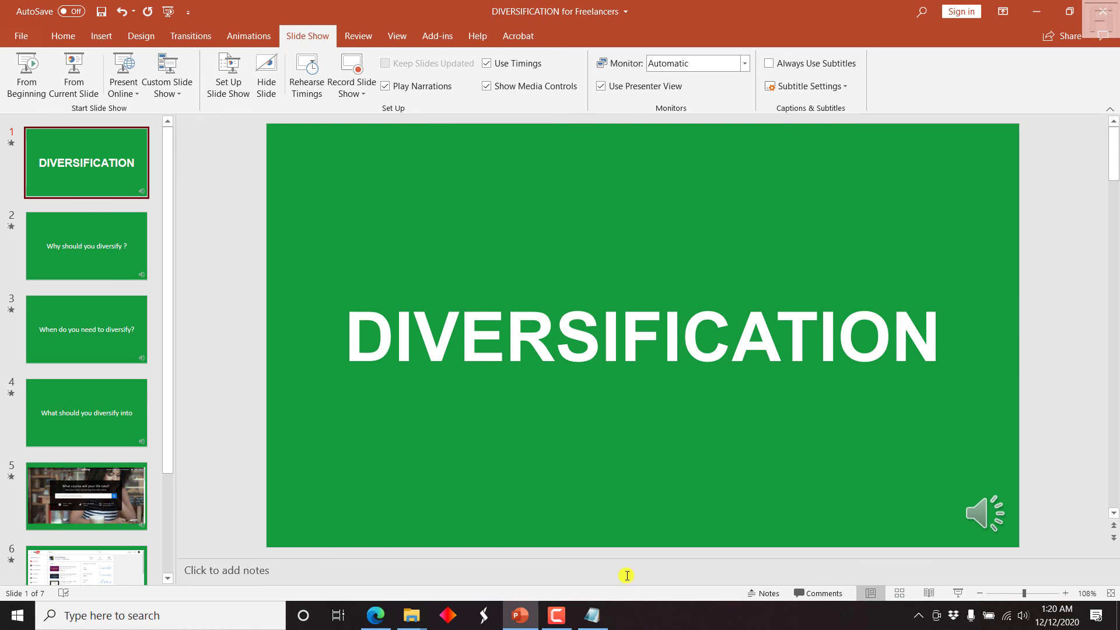
Bring up the new Downloads subfolder in File Explorer and select the exported video.
{"action": "left_click", "coordinate": [411, 616]}
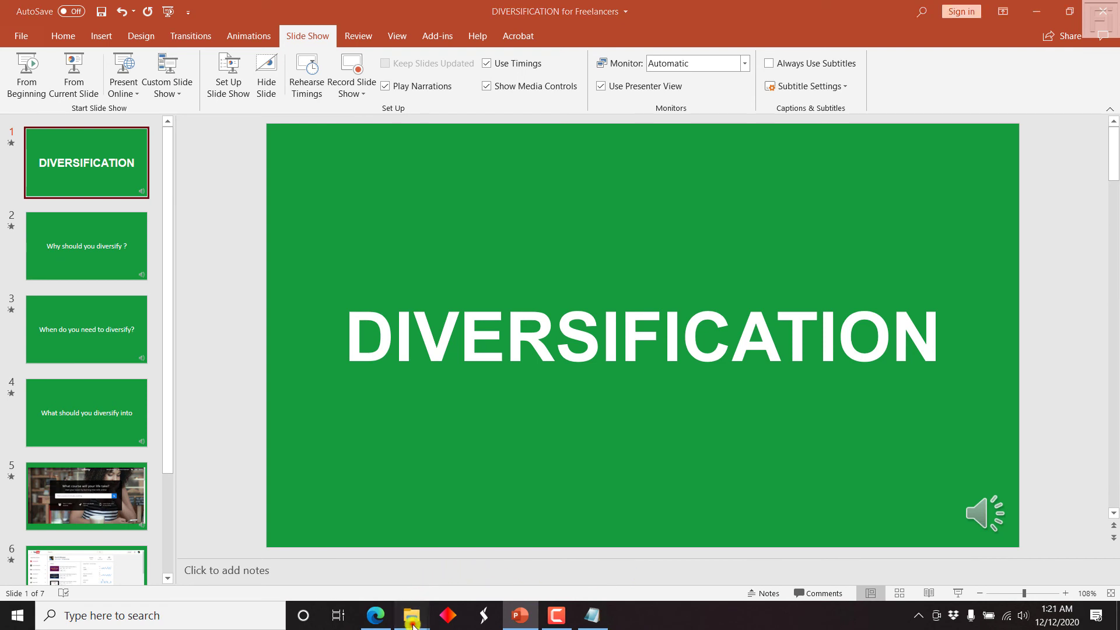
{"action": "left_click", "coordinate": [500, 554]}
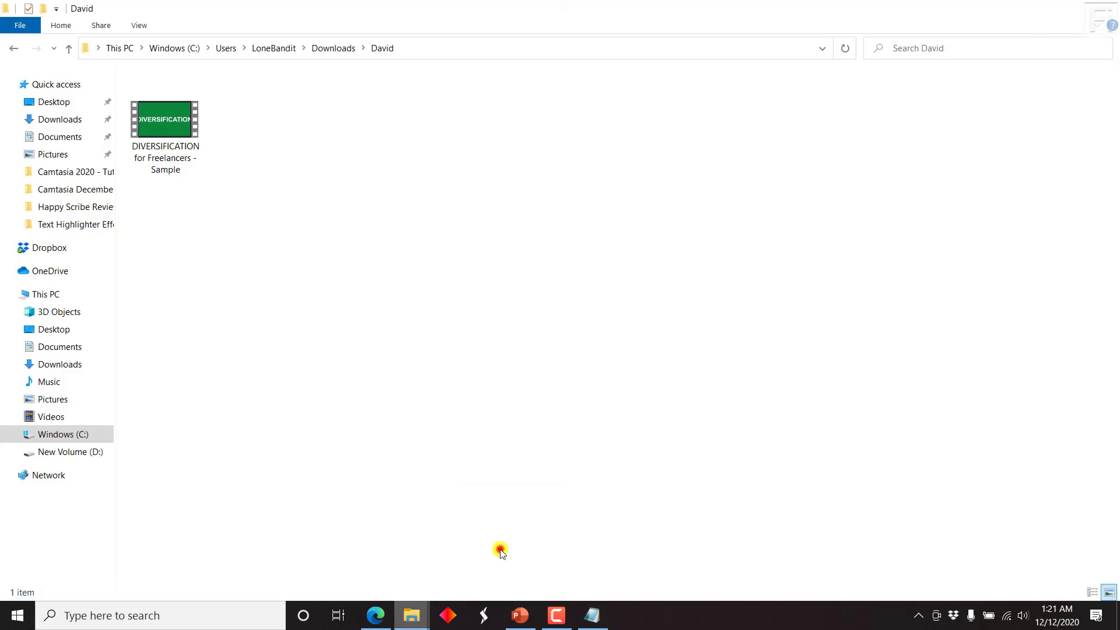
{"action": "left_click", "coordinate": [314, 208]}
{"action": "left_click", "coordinate": [167, 129]}
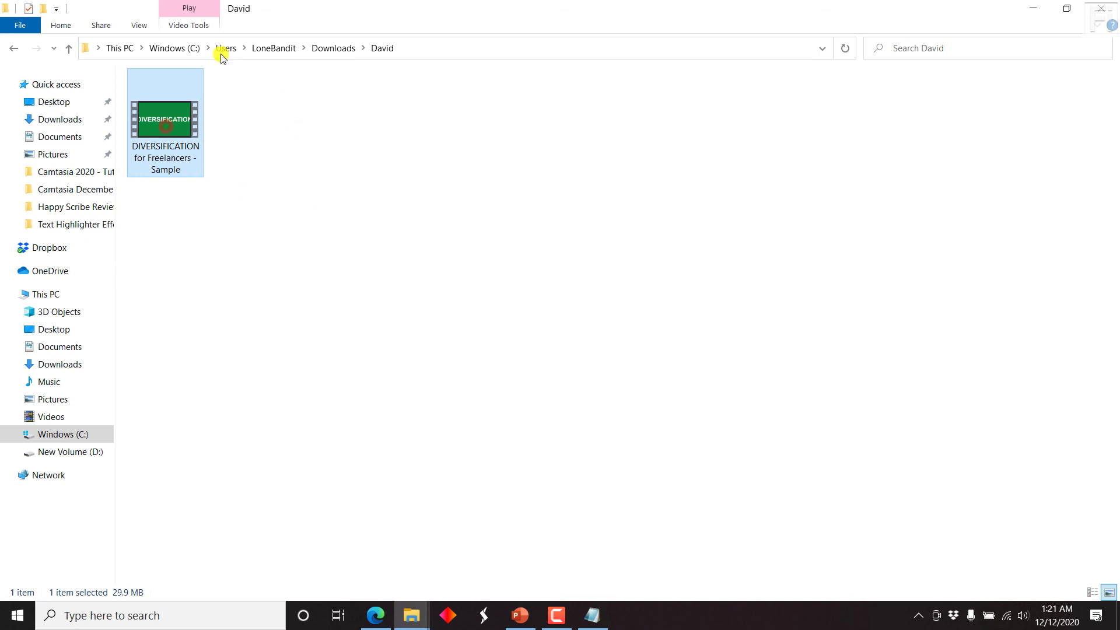
Check the video's Properties to confirm it is a 29.9 MB MP4 file.
{"action": "right_click", "coordinate": [184, 169]}
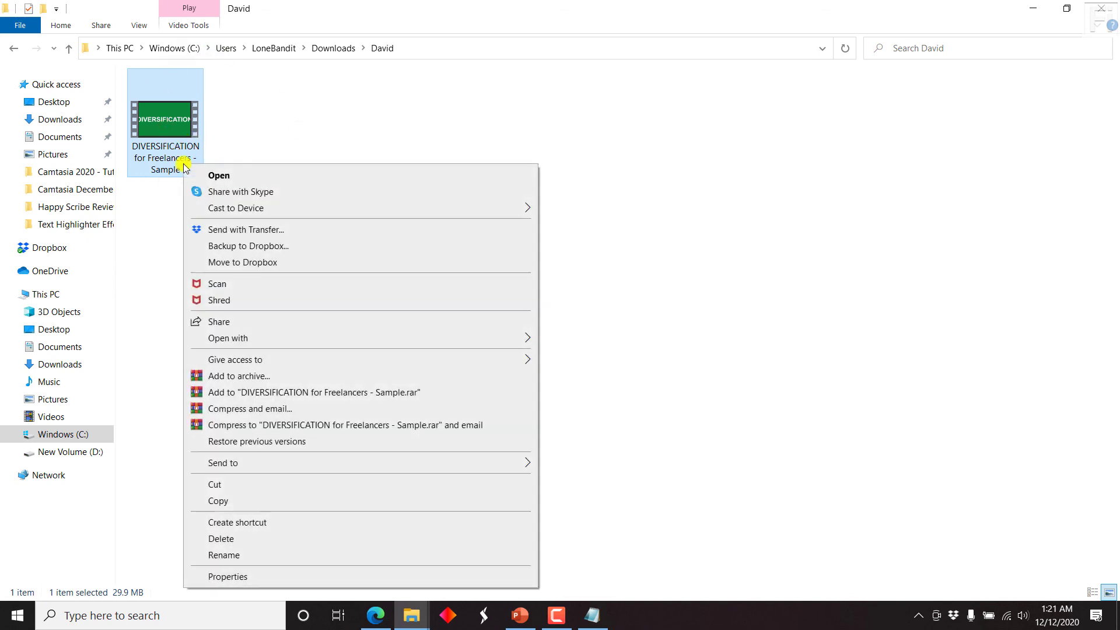
{"action": "left_click", "coordinate": [245, 578]}
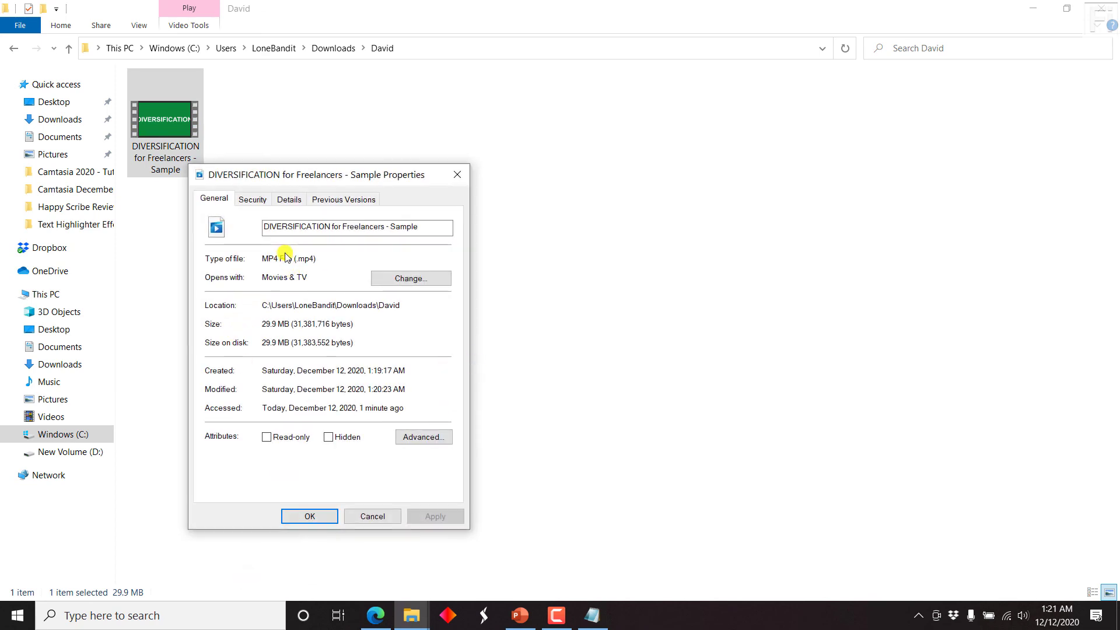
{"action": "left_click", "coordinate": [455, 176]}
{"action": "right_click", "coordinate": [159, 127]}
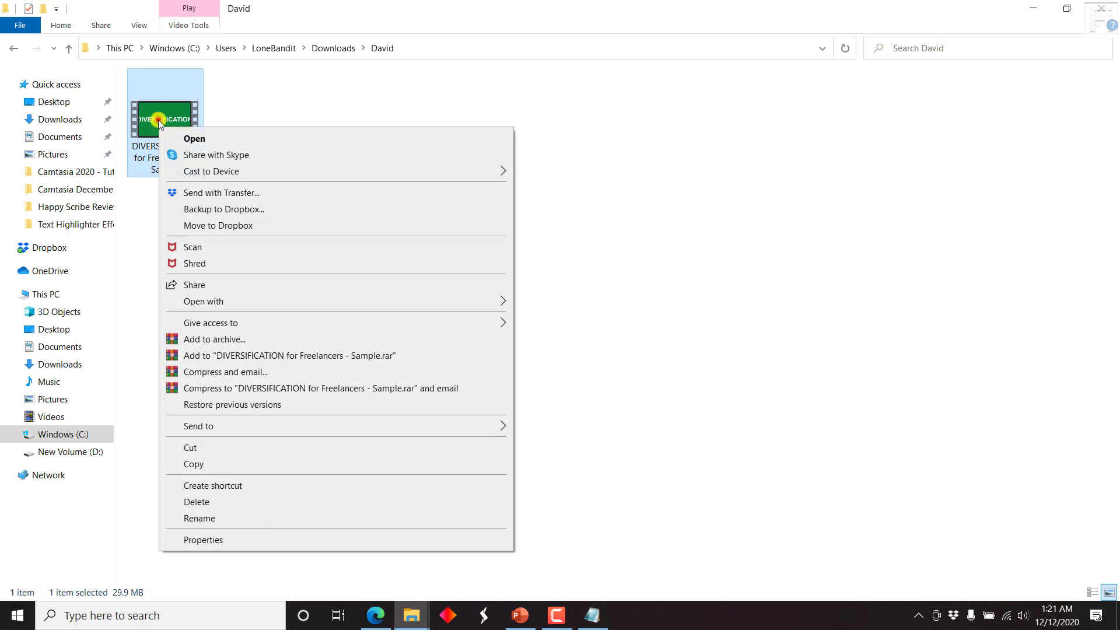
Open the exported video in Movies & TV and let the narrated slides play to 0:32.
{"action": "key", "text": "Return"}
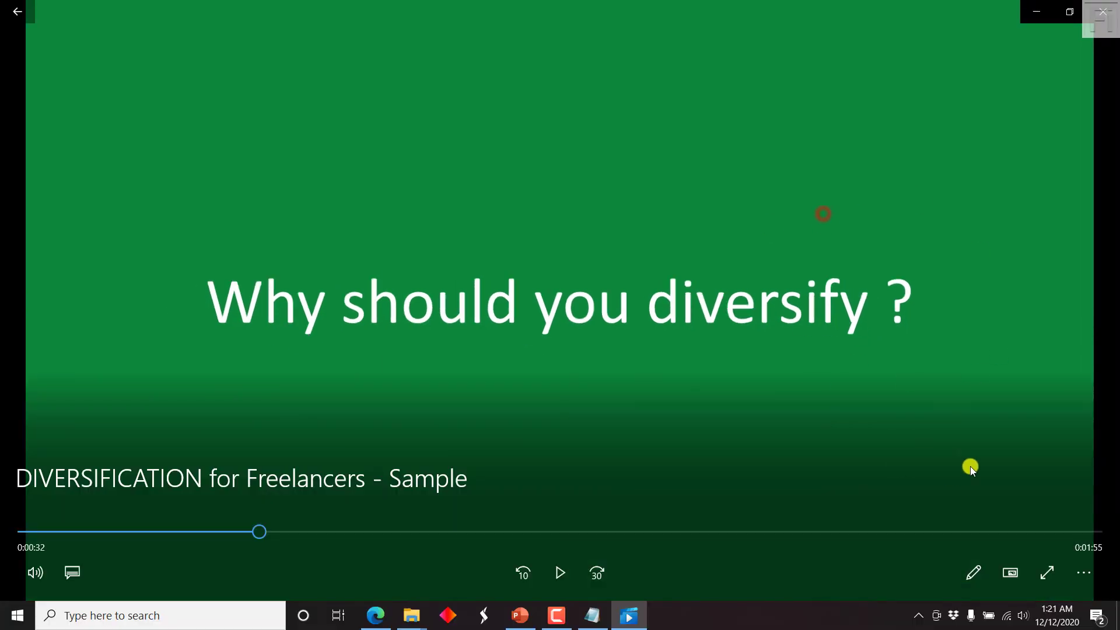
Jump near the video's end to the $20 Udemy 'Getting Started with Video Captioning' slide.
{"action": "left_click", "coordinate": [1011, 530]}
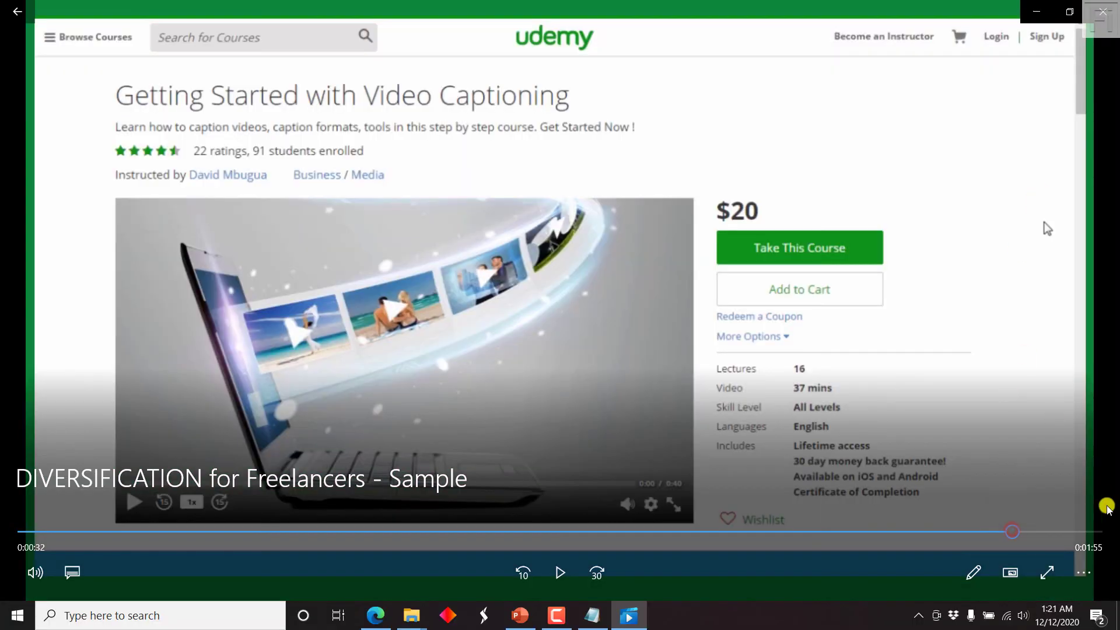